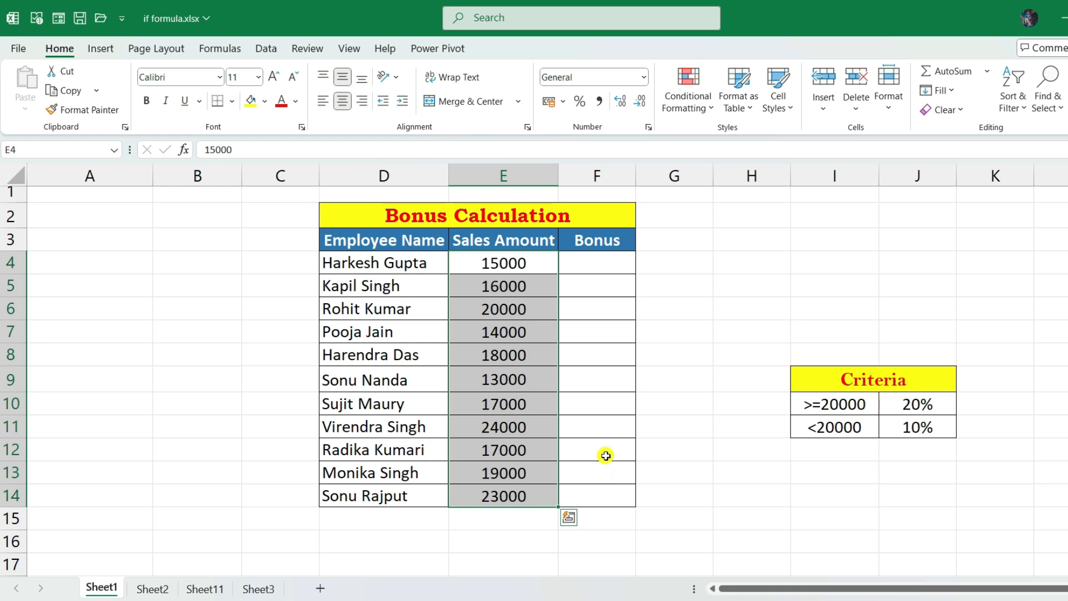
# - Begin an IF formula in the first Bonus cell, F4, that returns E4*20% when E4>=20000
pyautogui.click(599, 427)
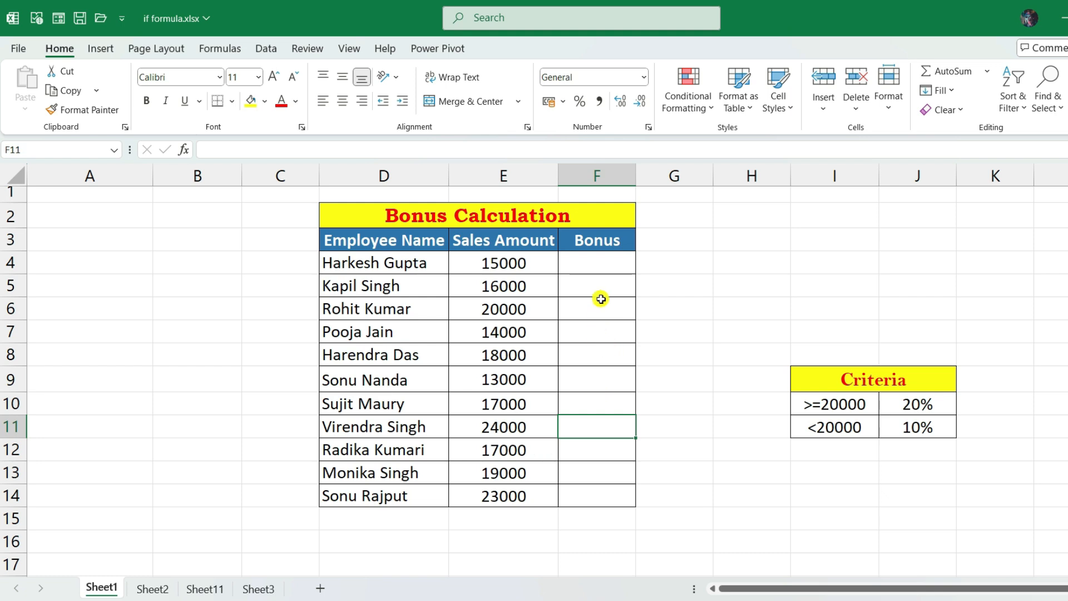
pyautogui.click(599, 266)
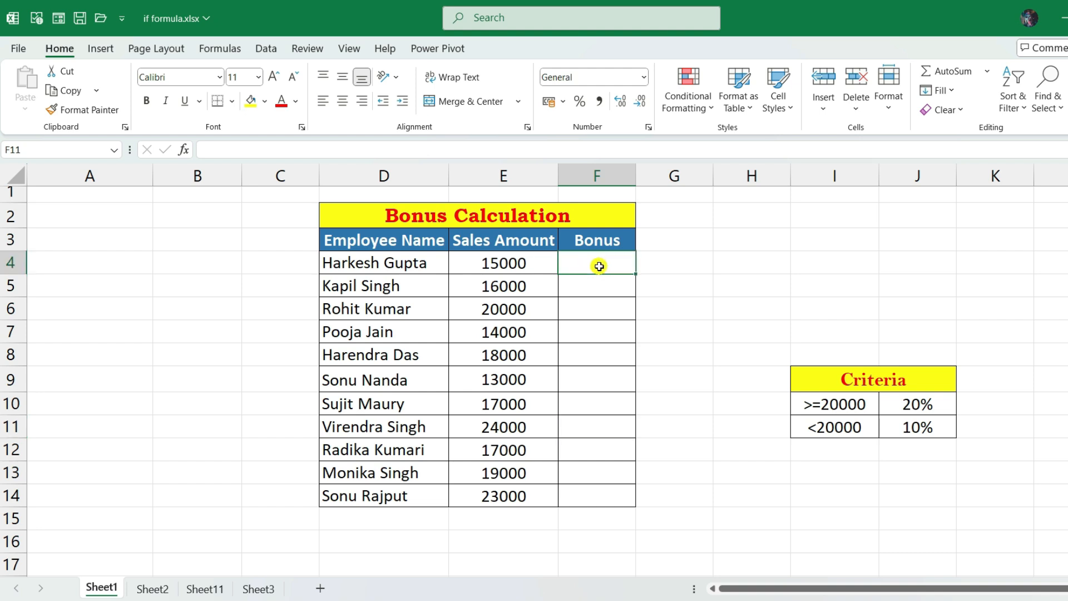
pyautogui.write('=')
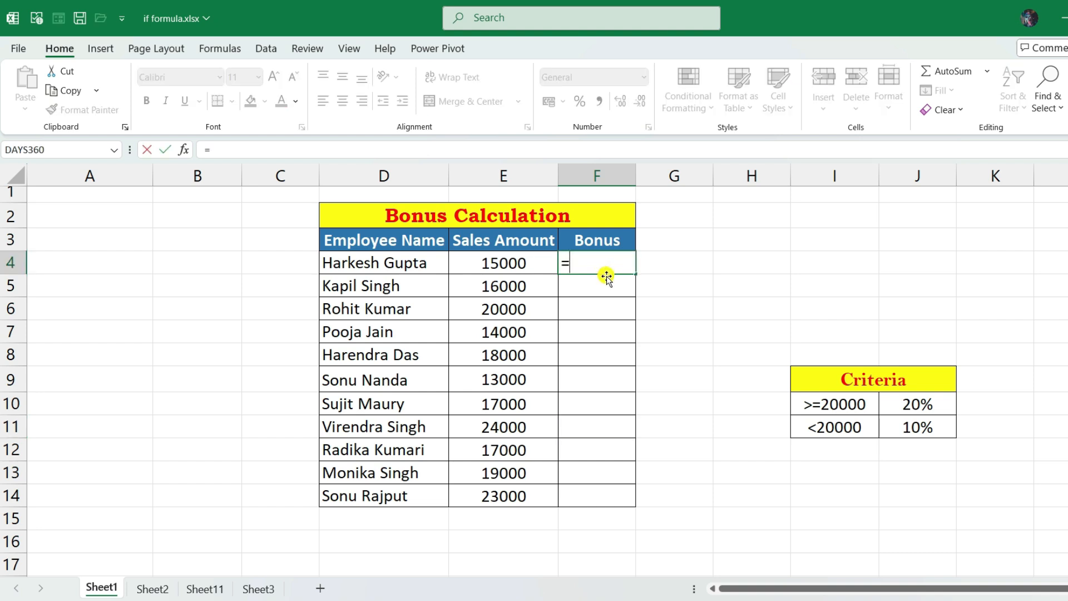
pyautogui.write('if')
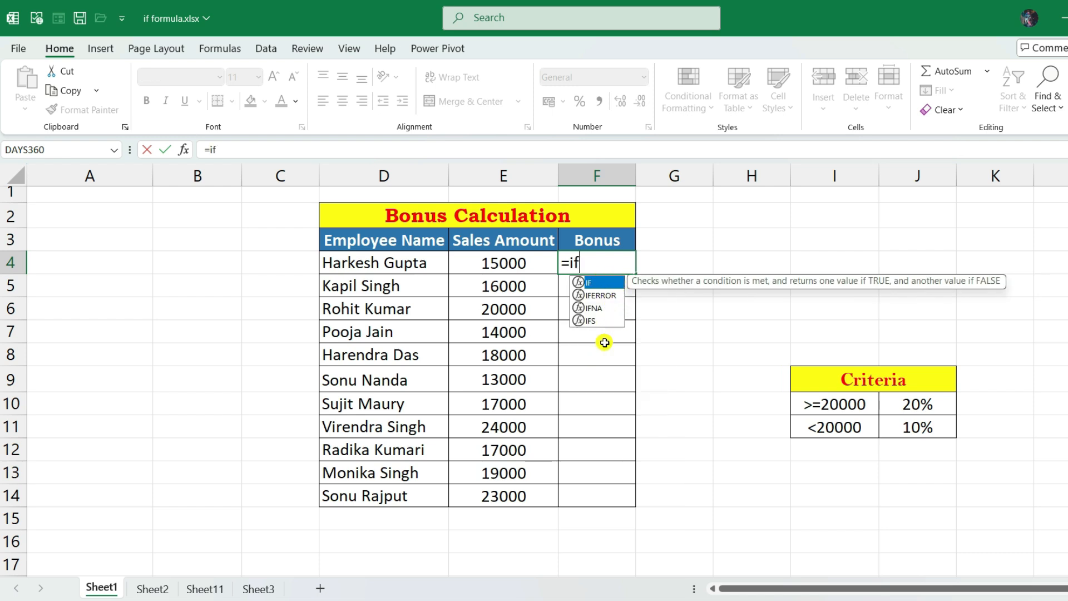
pyautogui.press('Tab')
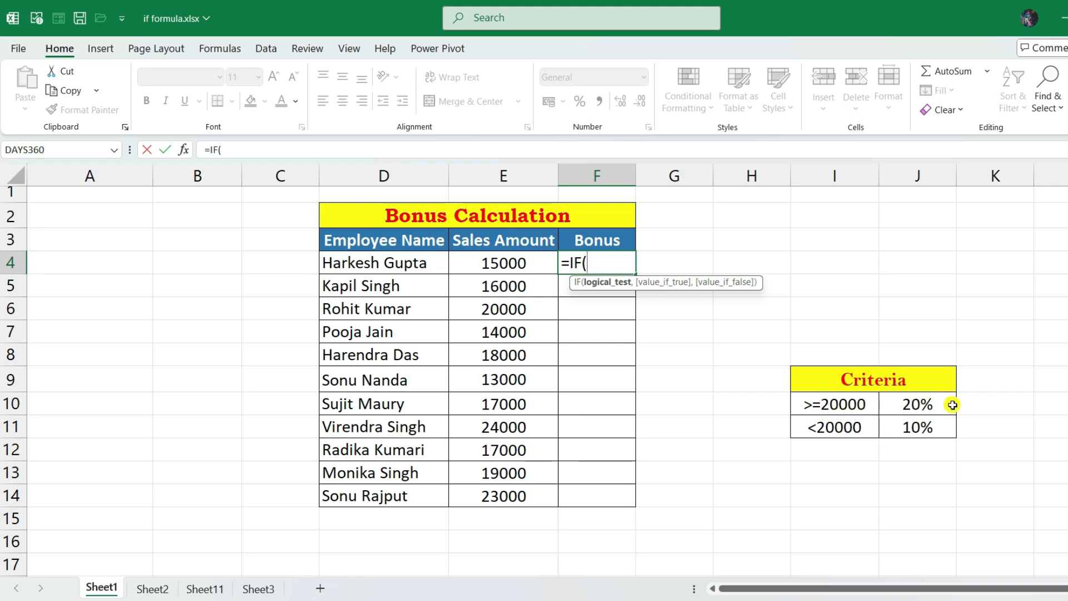
pyautogui.click(515, 265)
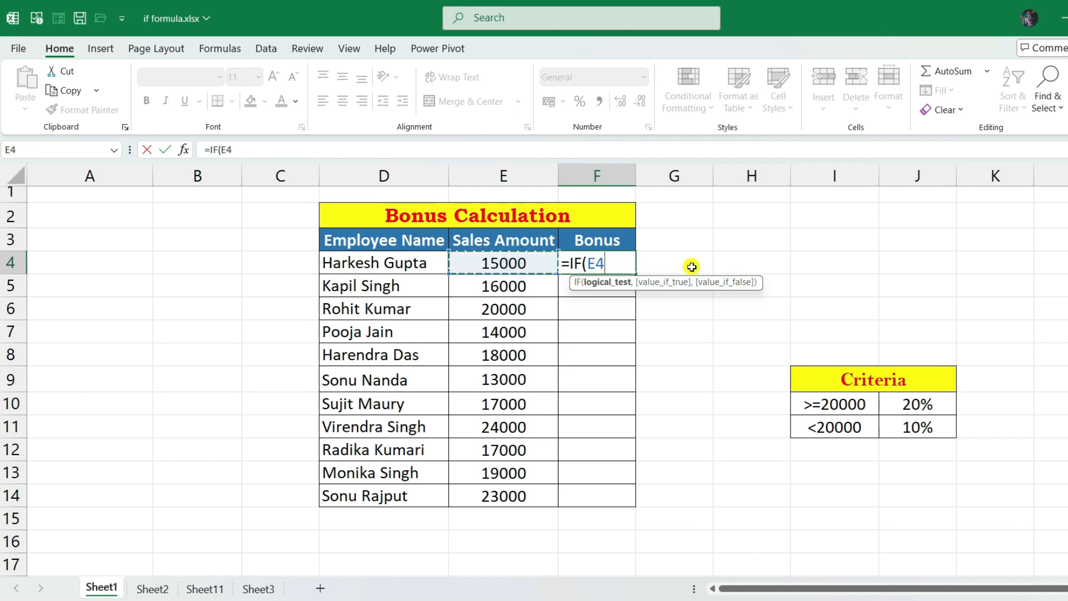
pyautogui.write('>')
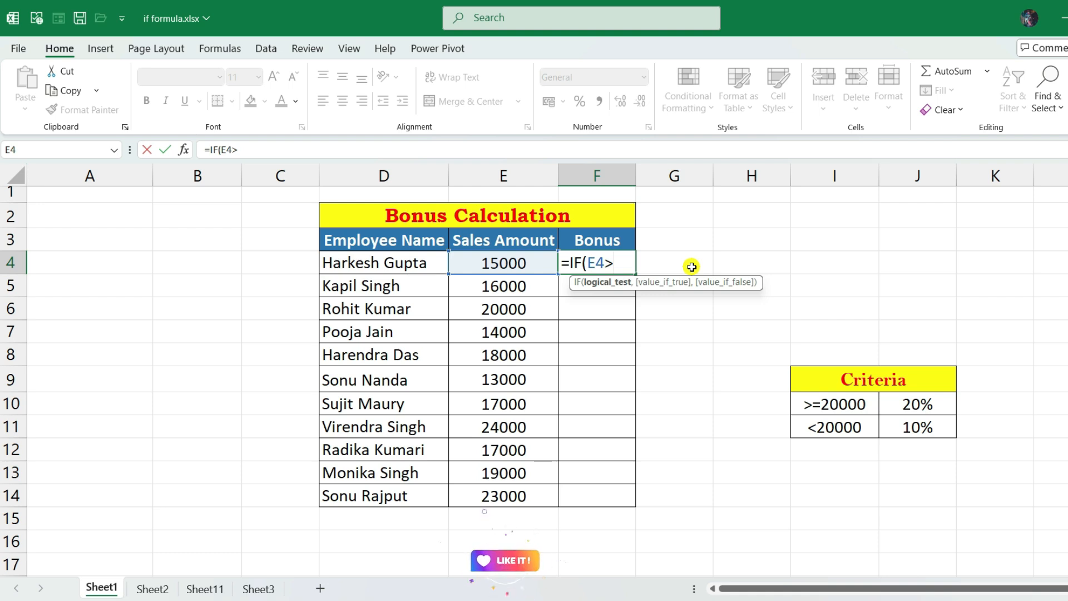
pyautogui.write('=20000')
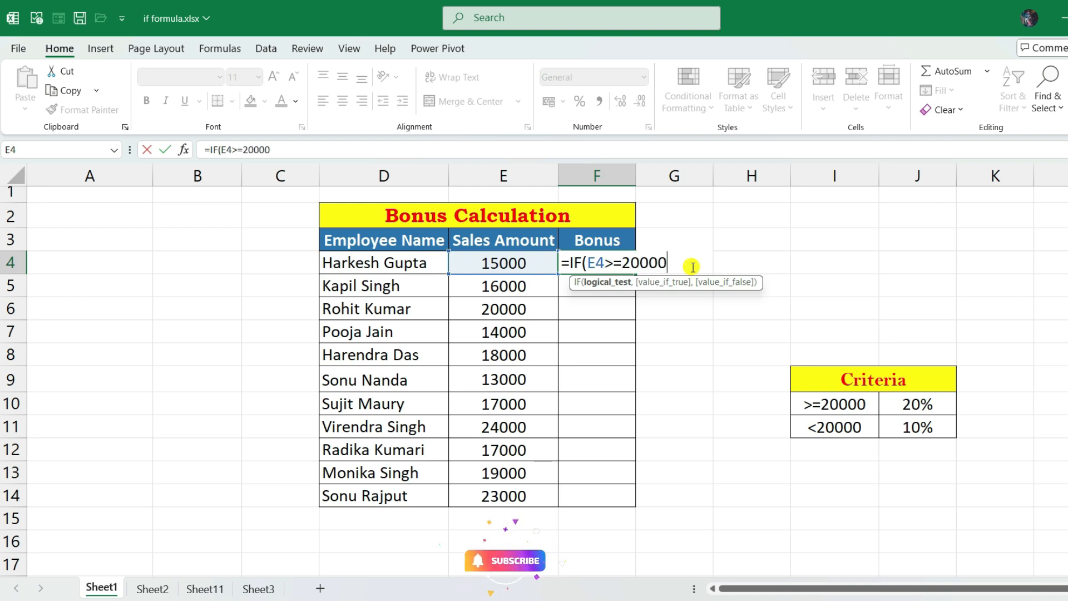
pyautogui.write(',')
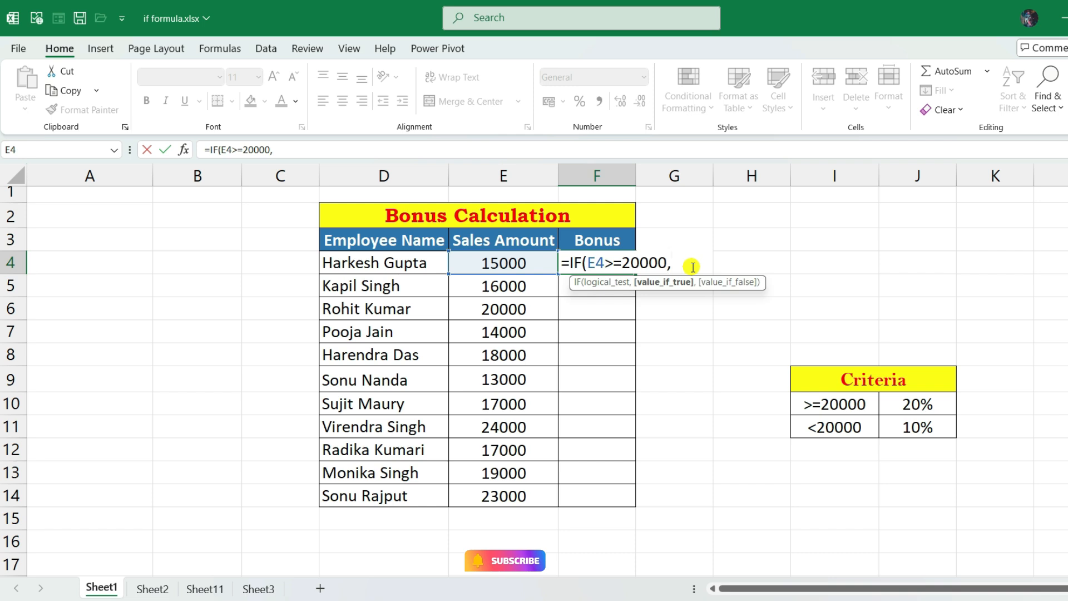
pyautogui.click(512, 269)
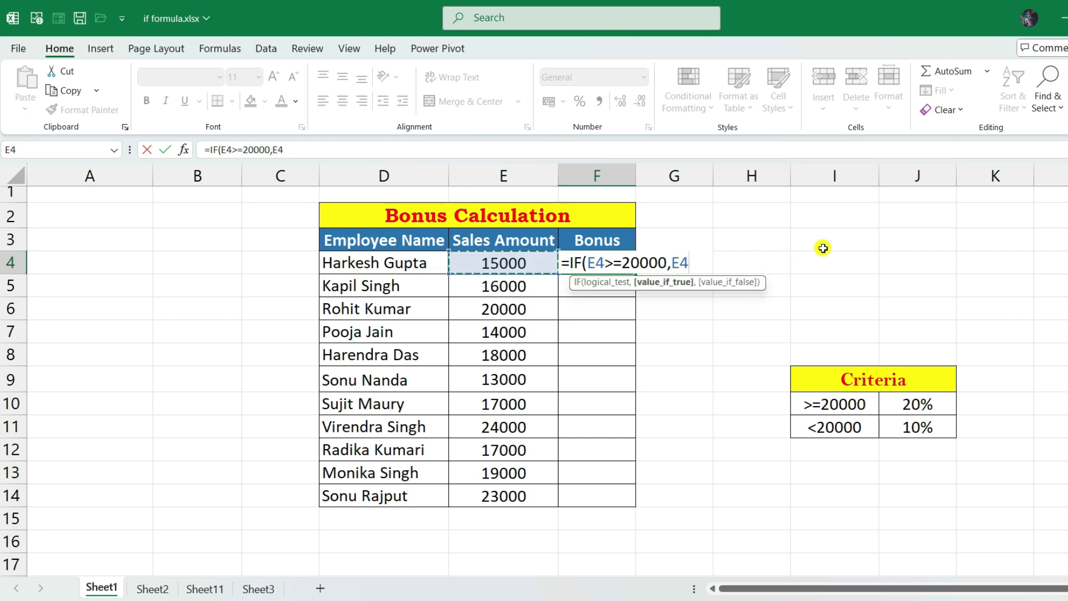
pyautogui.write('*20')
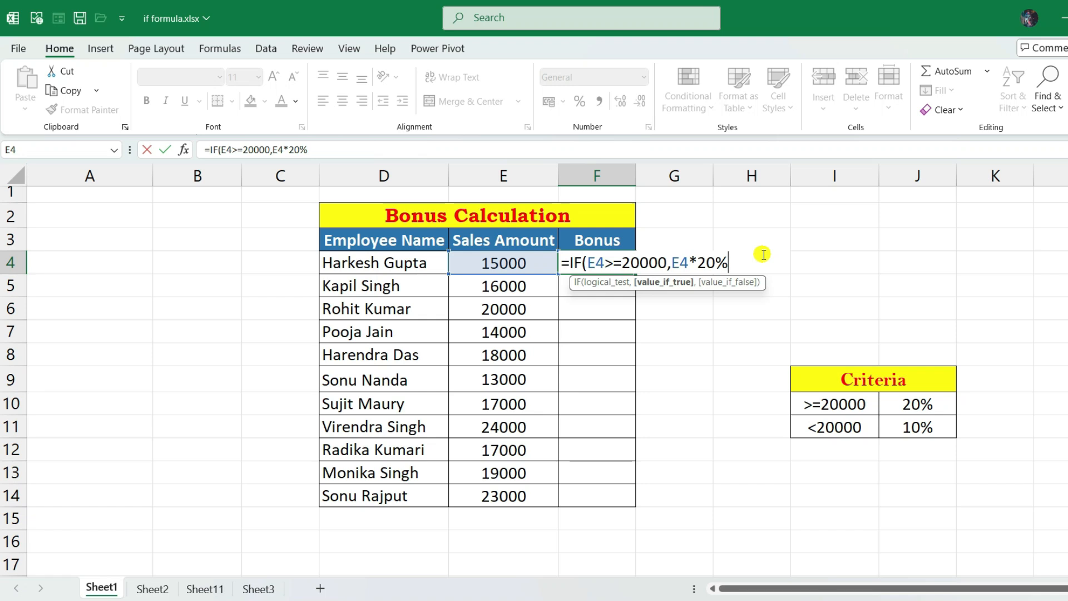
pyautogui.write(',')
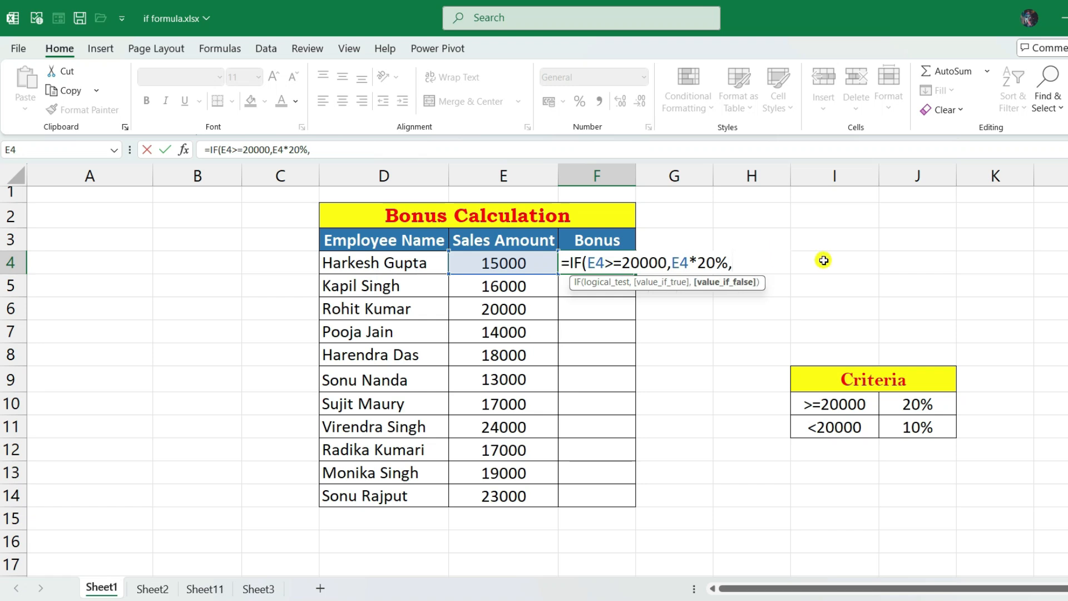
# - Complete the F4 formula with a nested IF as the false value that returns E4*10% when E4<20000
pyautogui.write('if')
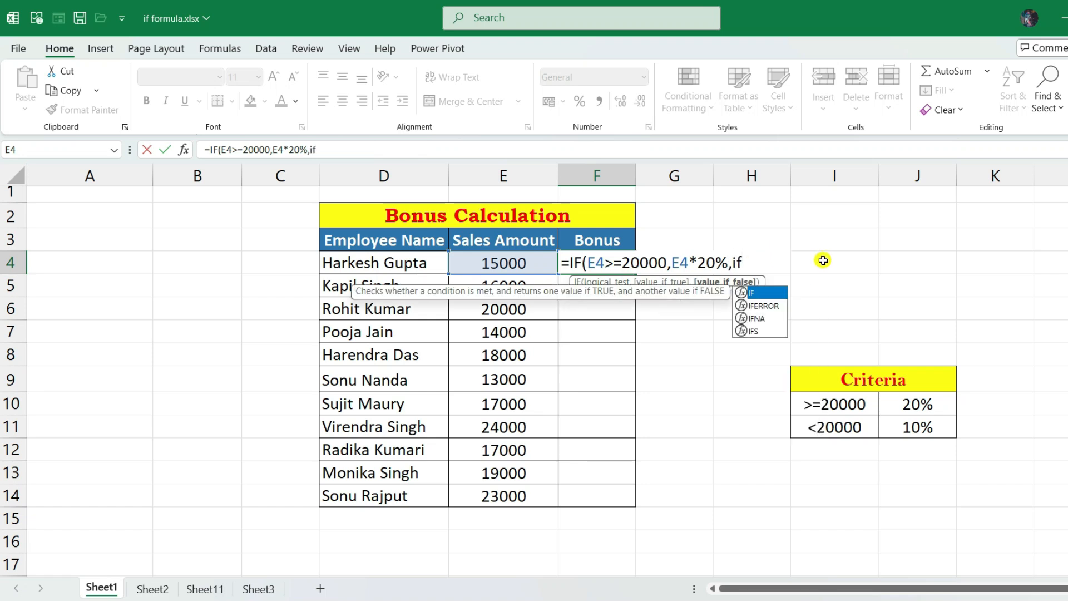
pyautogui.press('Tab')
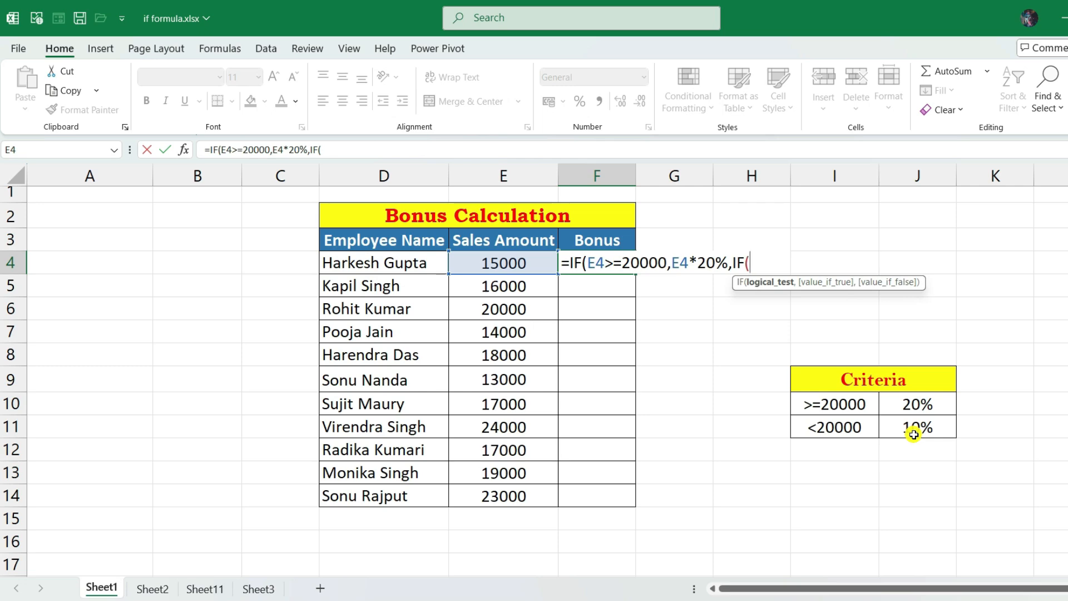
pyautogui.click(514, 261)
pyautogui.write('<')
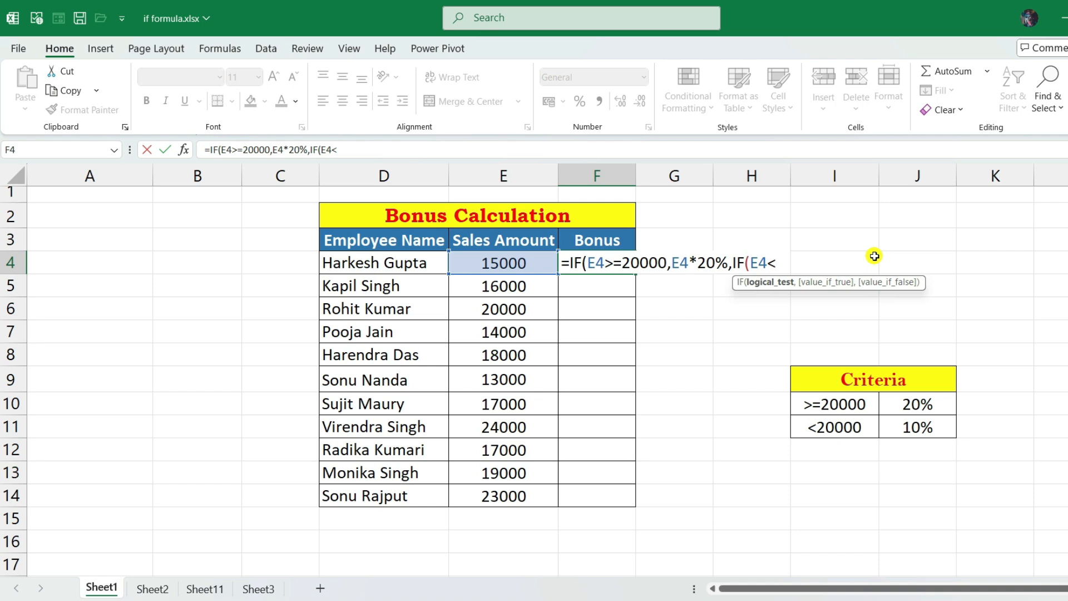
pyautogui.write('20000,')
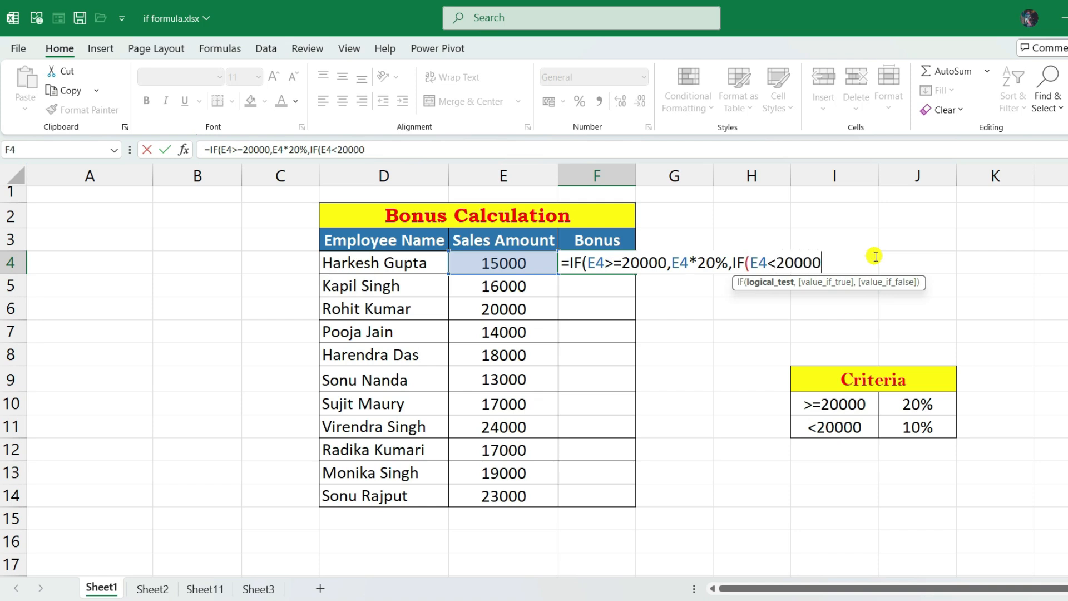
pyautogui.click(493, 262)
pyautogui.write('*')
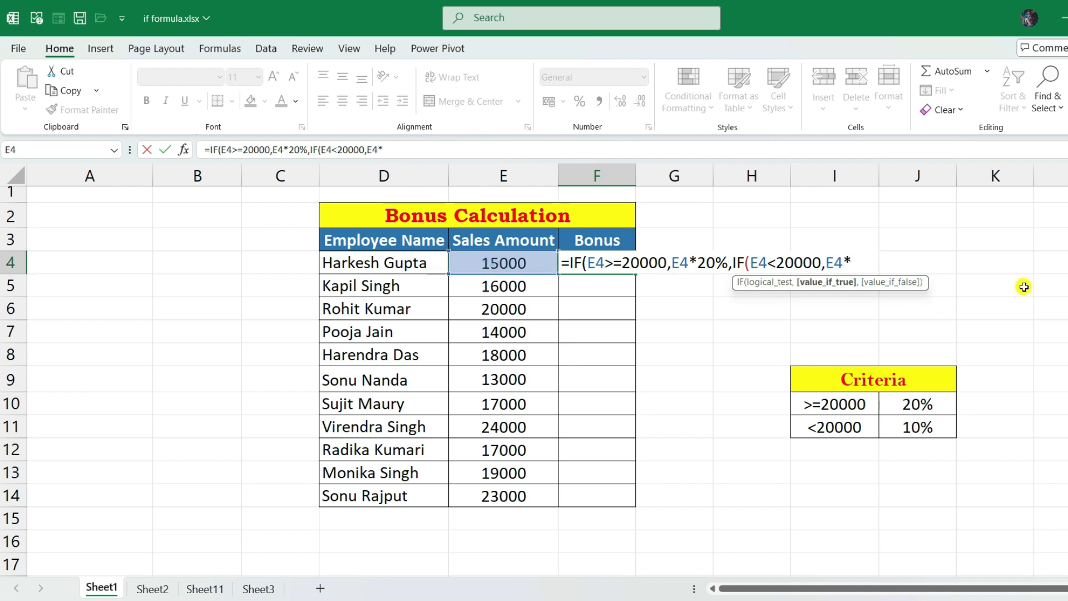
pyautogui.write('10%')
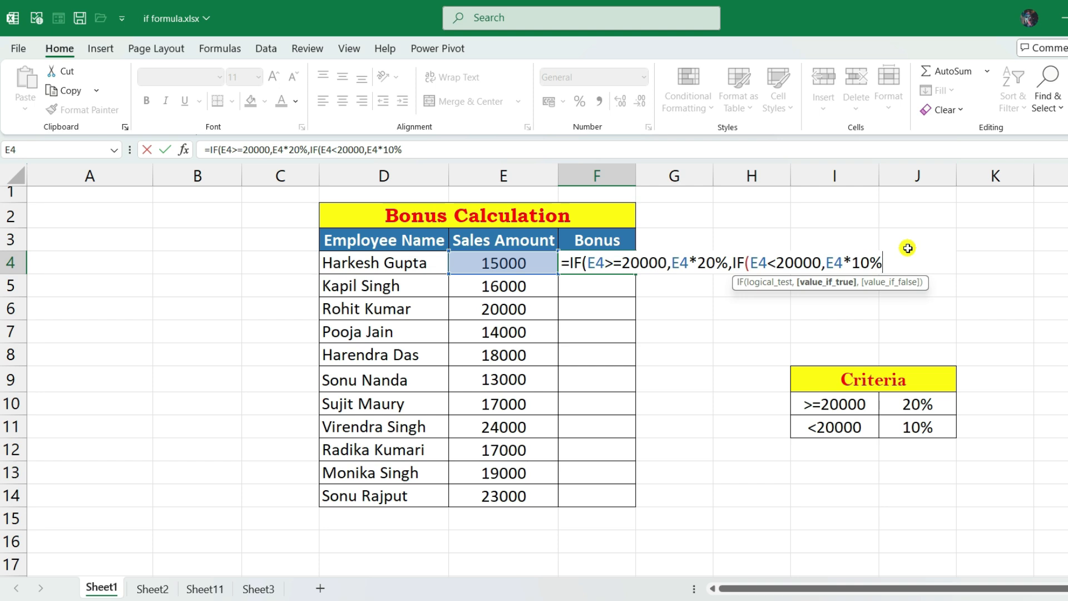
pyautogui.write('))')
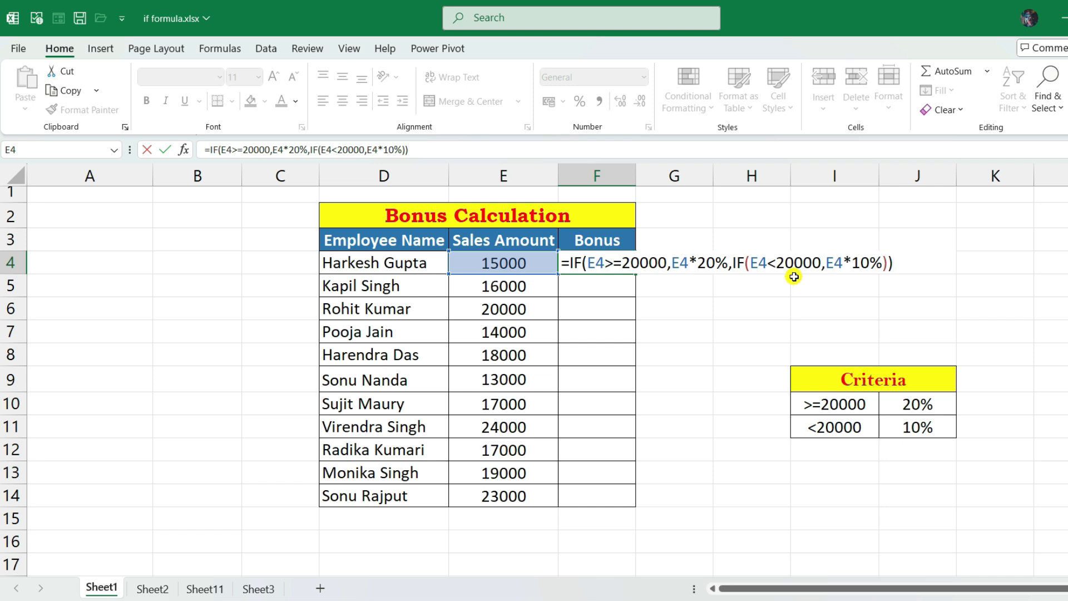
pyautogui.press('Return')
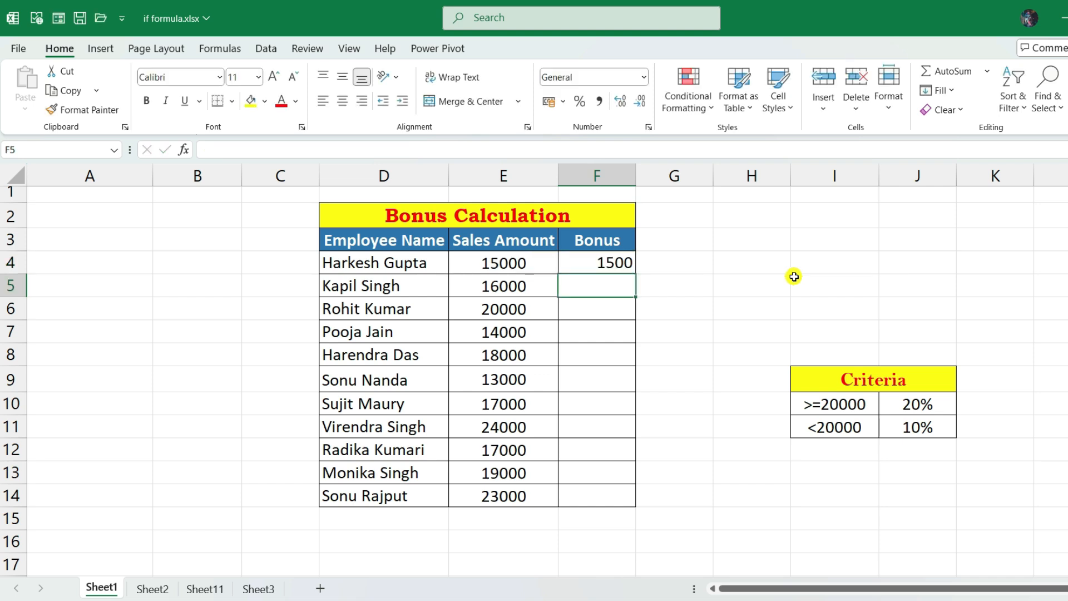
# - Fill the bonus formula from F4 down the Bonus column to F14
pyautogui.click(568, 264)
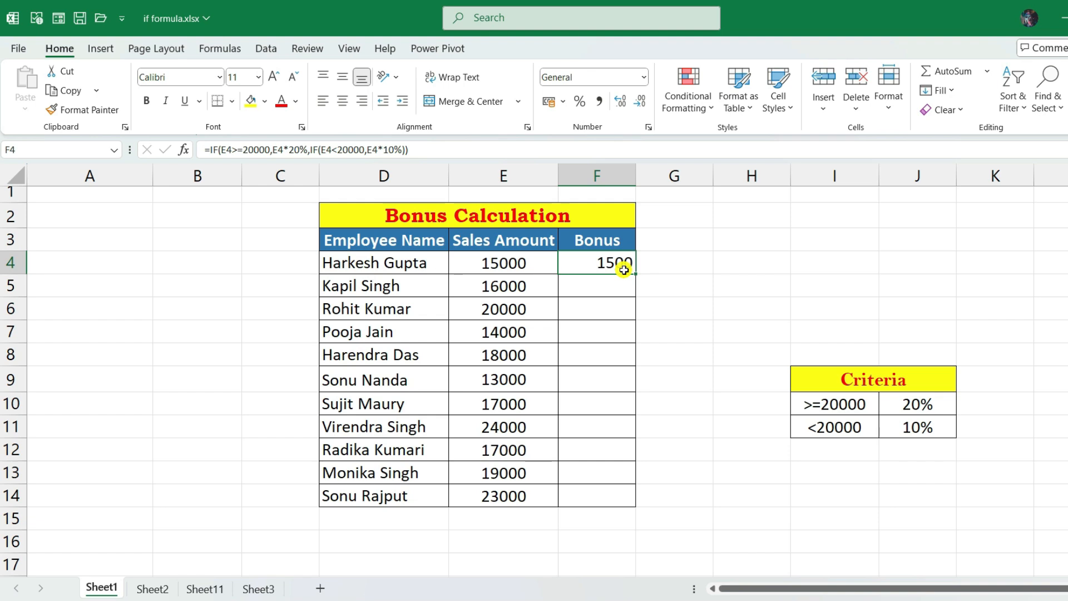
pyautogui.click(515, 267)
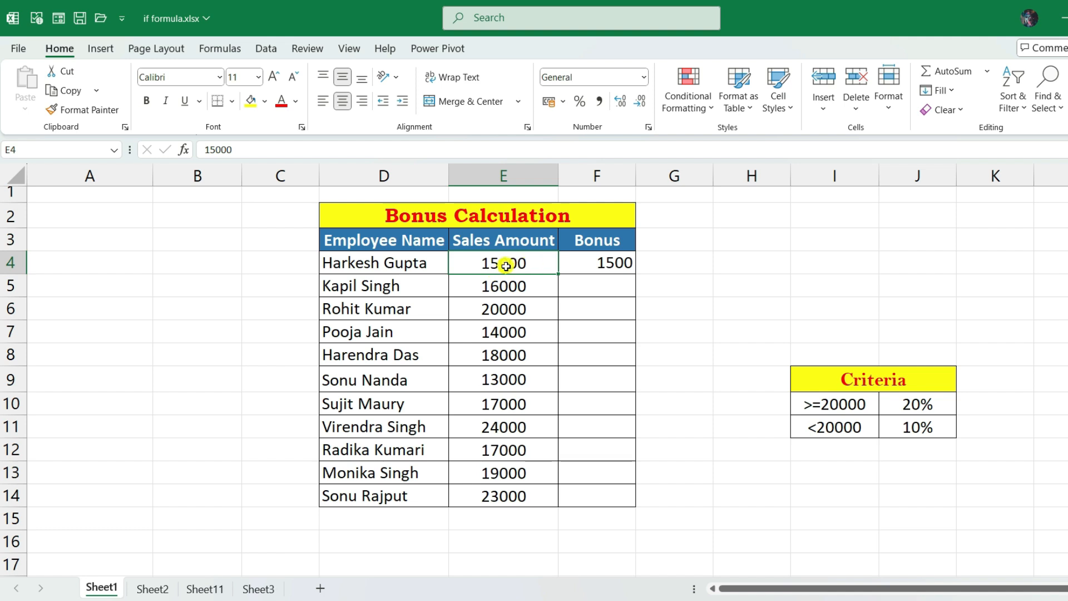
pyautogui.click(618, 262)
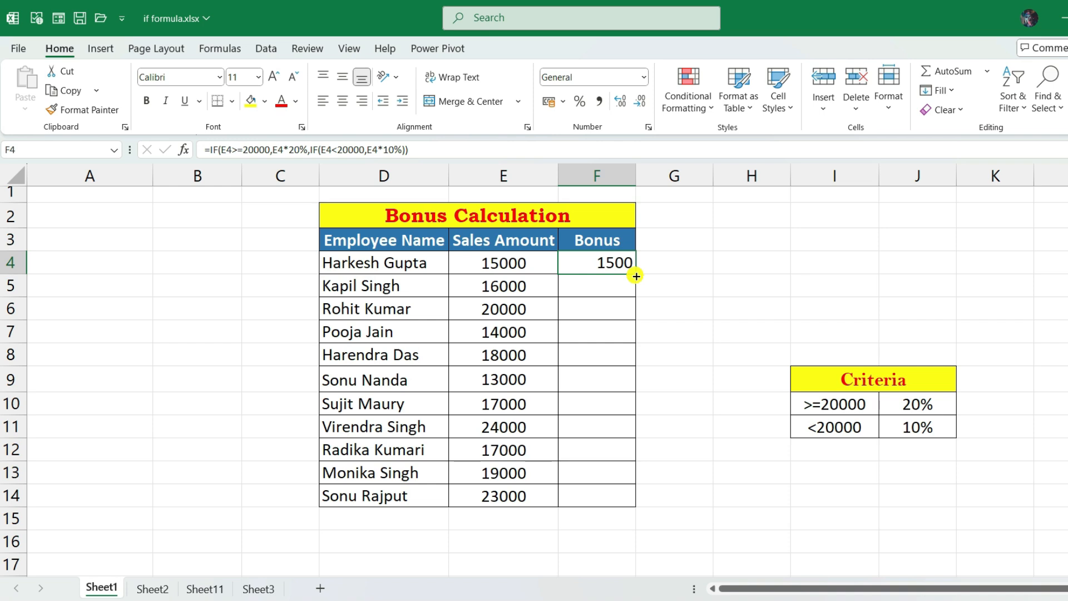
pyautogui.moveTo(637, 274); pyautogui.dragTo(621, 497)
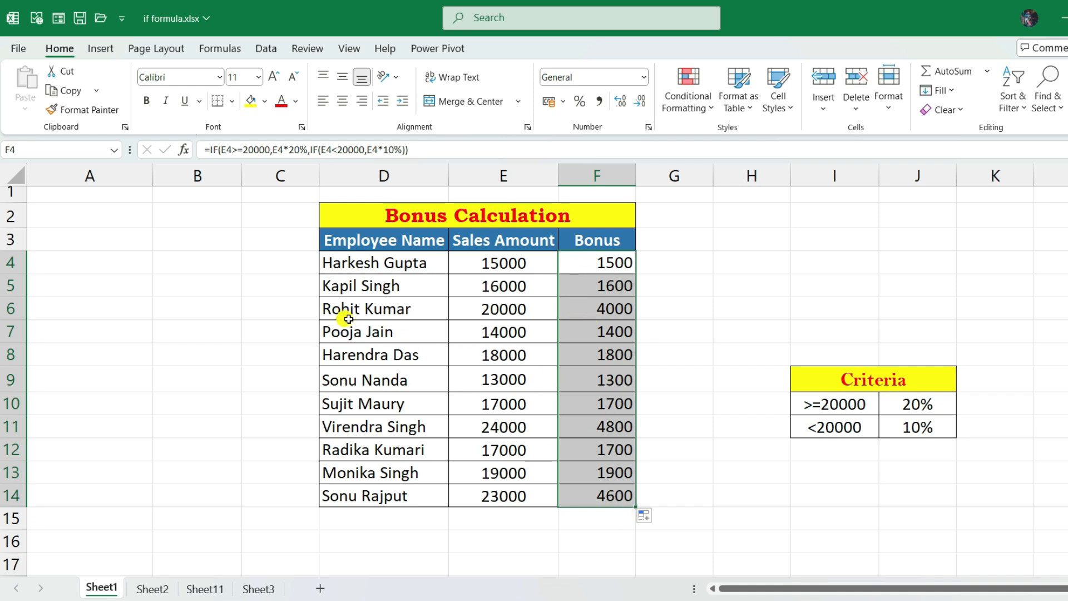
pyautogui.click(490, 310)
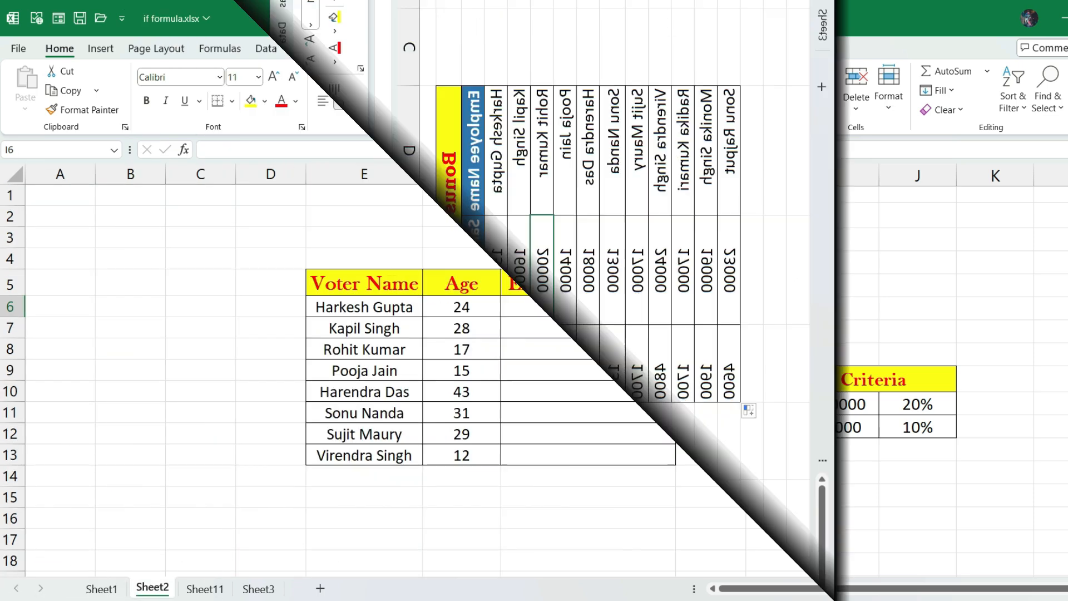
# - Examine the voter names, the ages and the Eligible for Voting column on Sheet2
pyautogui.click(780, 307)
pyautogui.moveTo(354, 307); pyautogui.dragTo(367, 457)
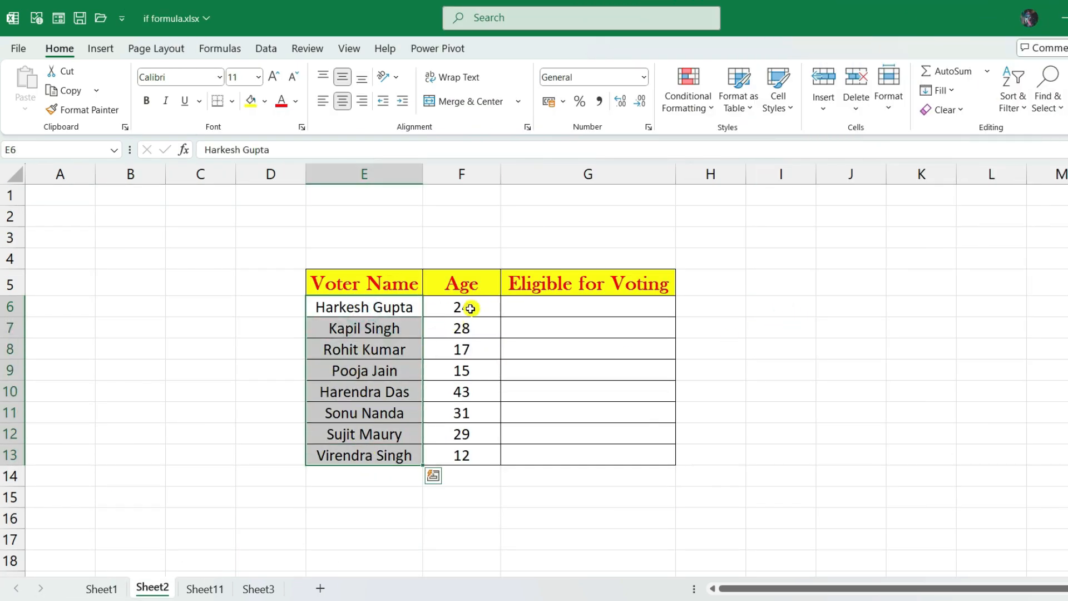
pyautogui.moveTo(469, 306); pyautogui.dragTo(460, 456)
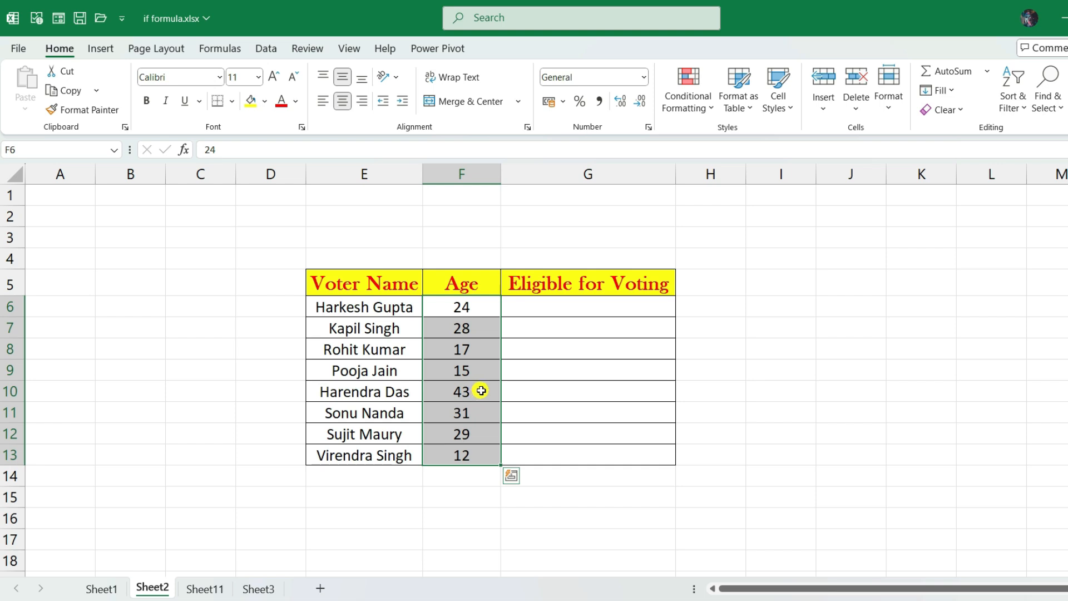
pyautogui.click(556, 311)
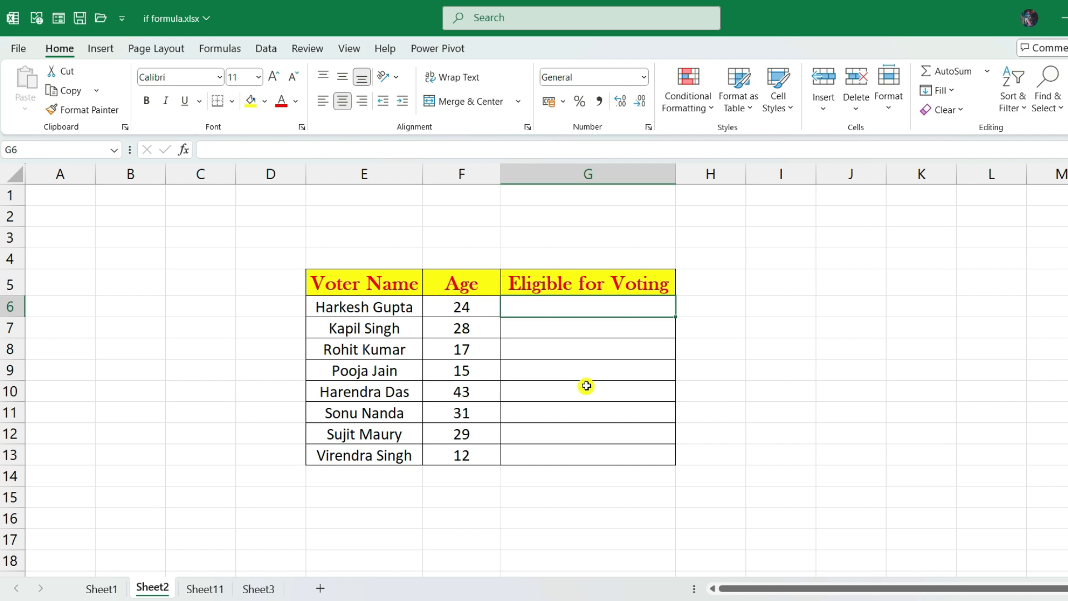
pyautogui.click(596, 345)
# - Begin an IF formula in the first Eligible for Voting cell, G6, with the logical test F6>=18
pyautogui.click(590, 308)
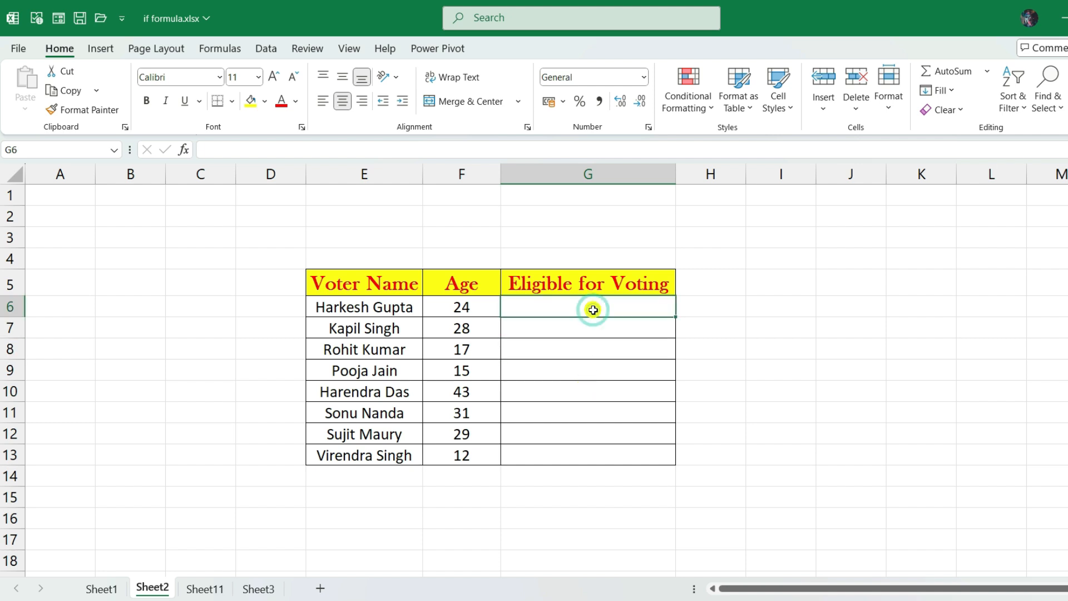
pyautogui.write('=')
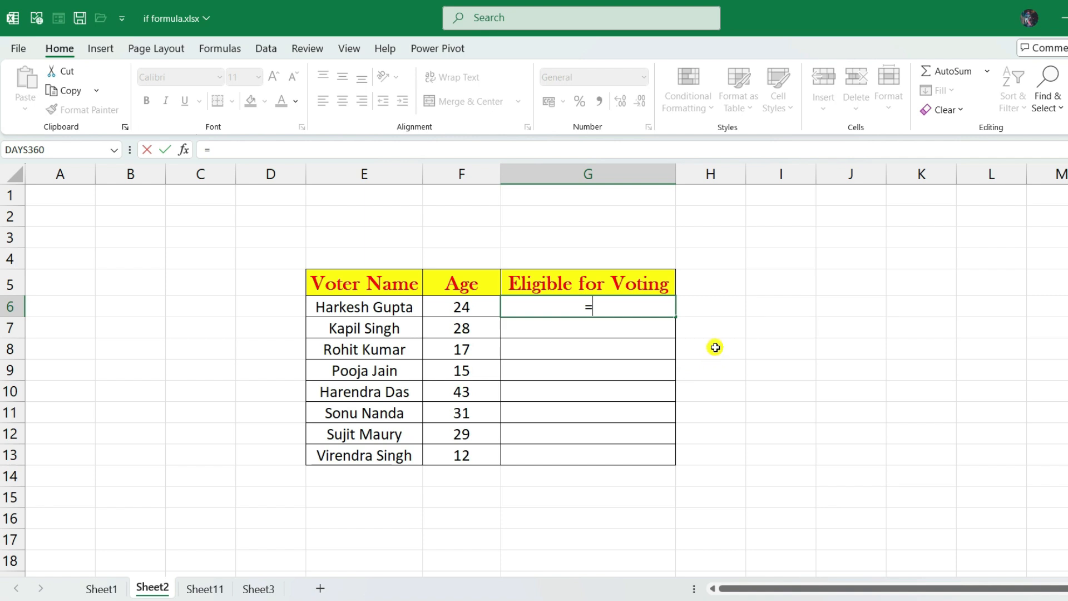
pyautogui.write('if')
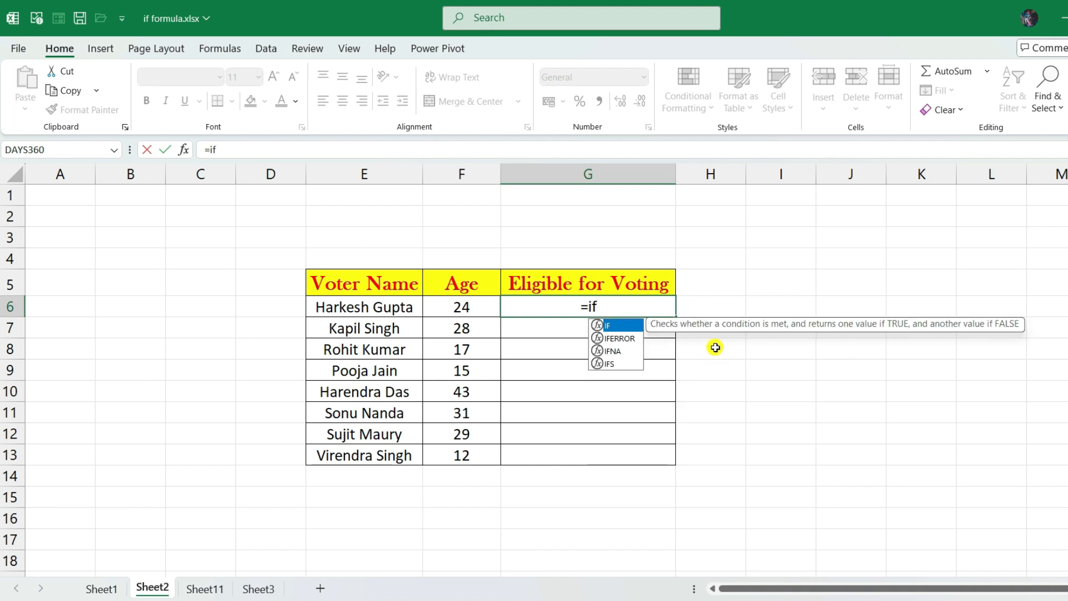
pyautogui.press('Tab')
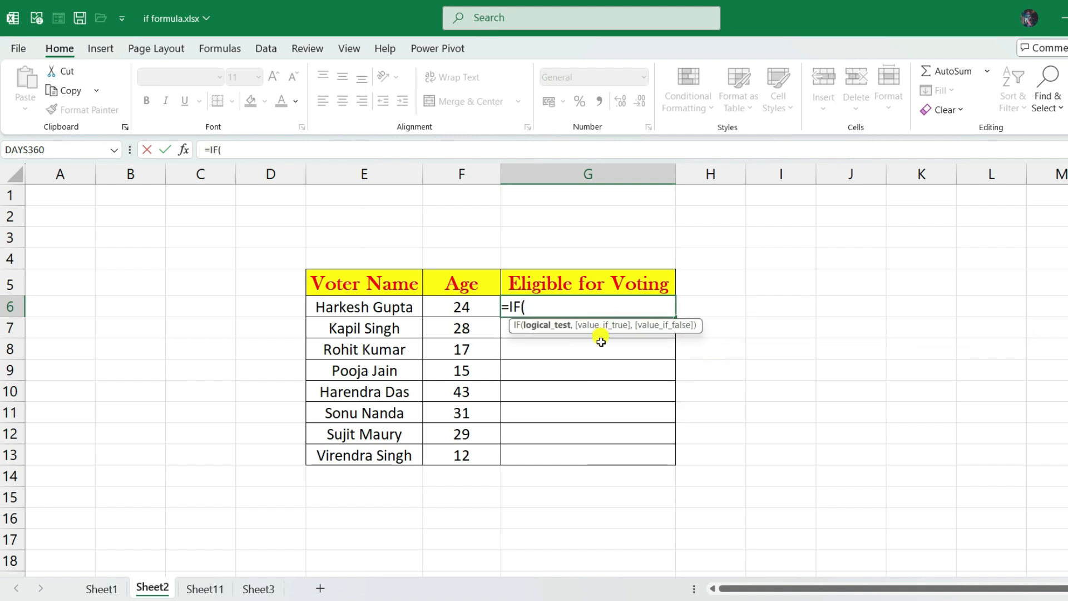
pyautogui.click(466, 312)
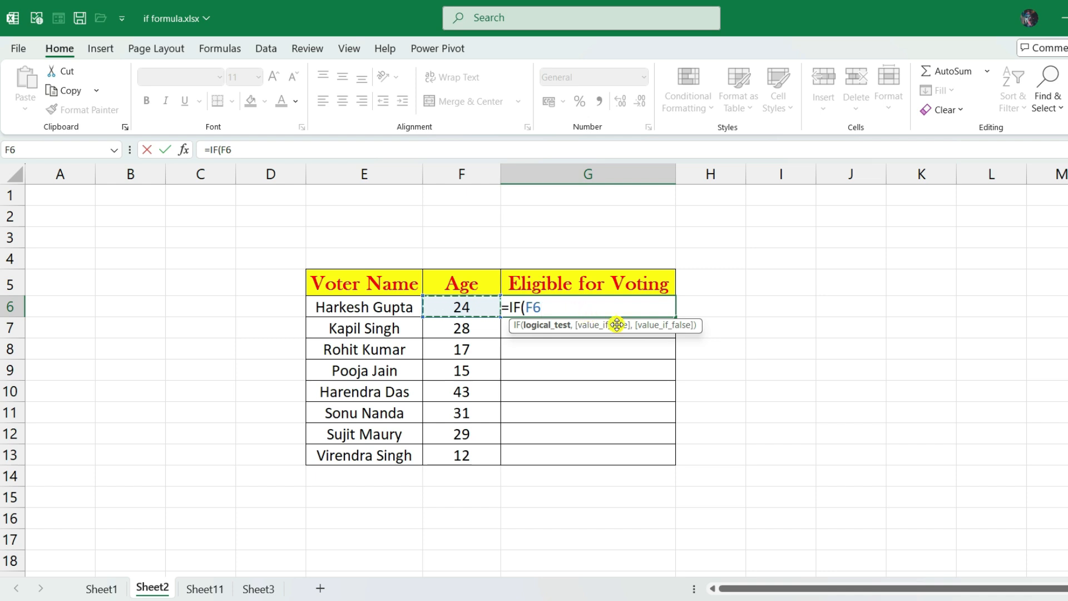
pyautogui.write('>')
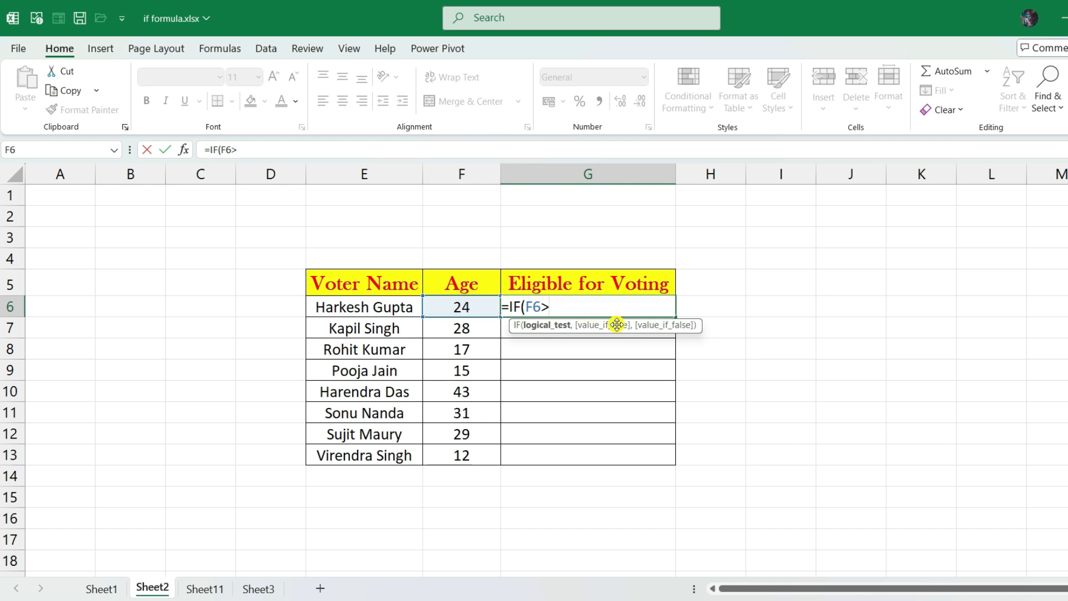
pyautogui.write('=')
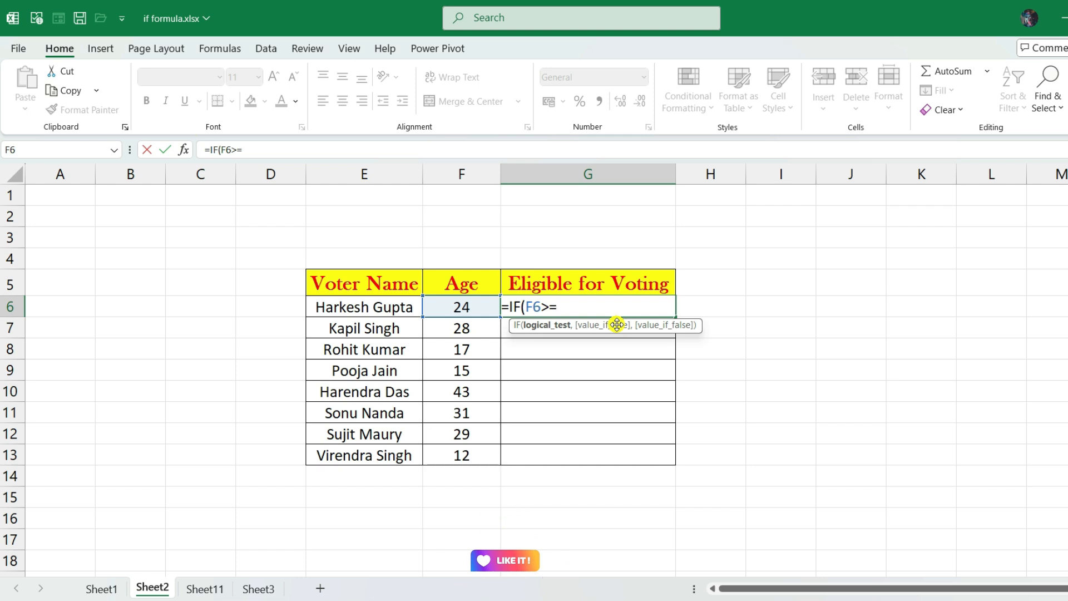
pyautogui.write('18')
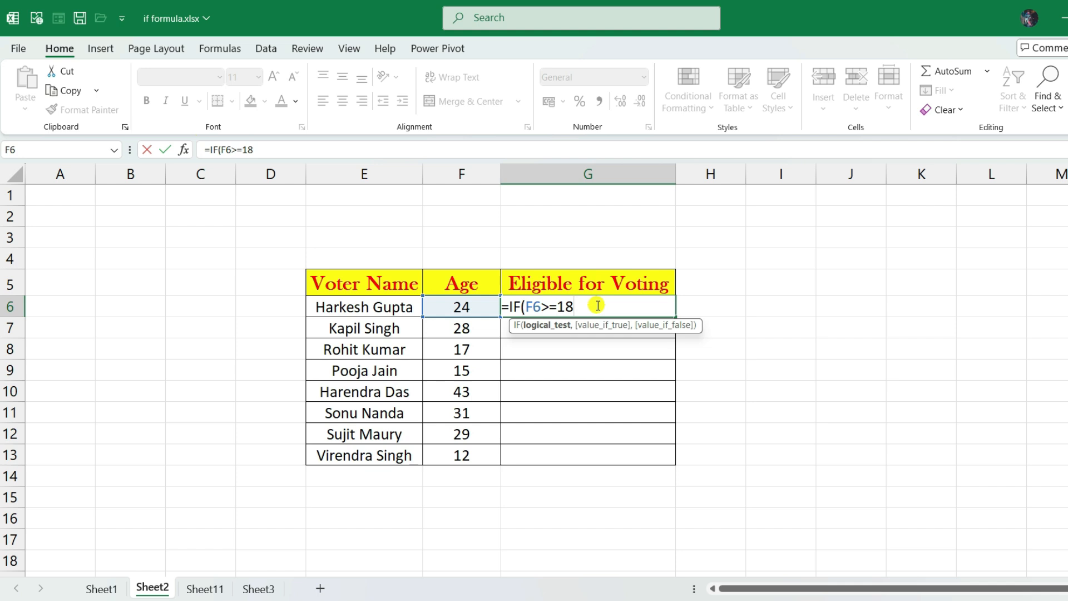
# - Complete the G6 formula with "yes" as the true value and "No" as the false value
pyautogui.write(',')
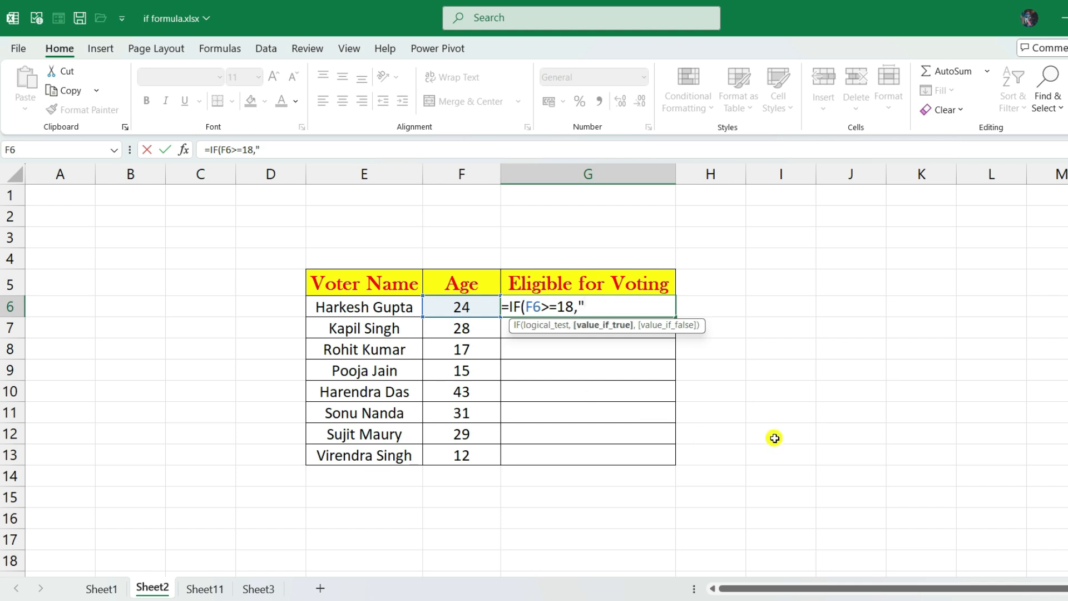
pyautogui.write('"yes')
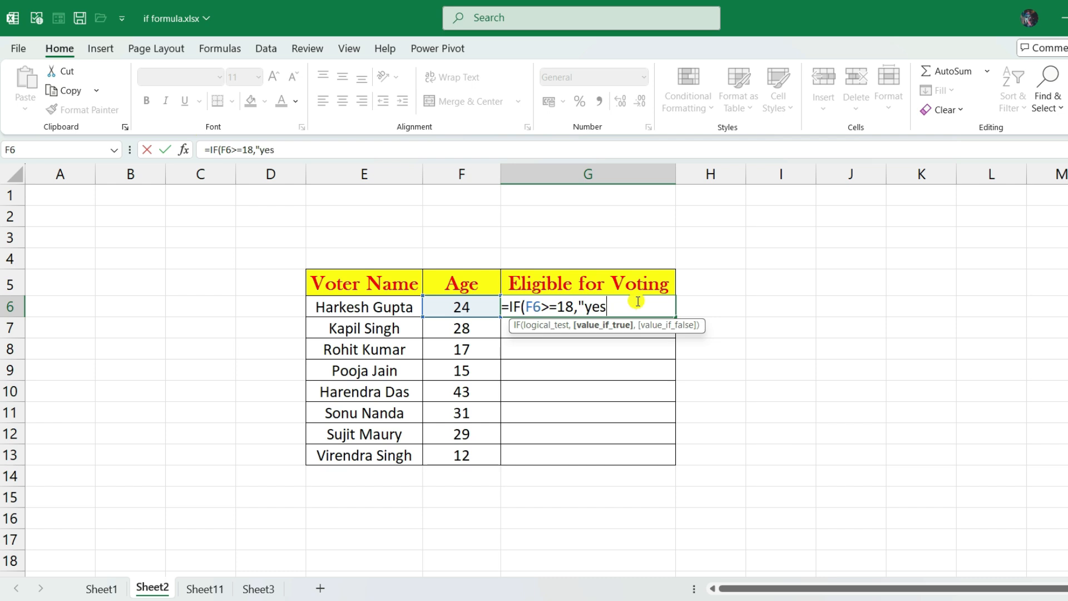
pyautogui.write('",')
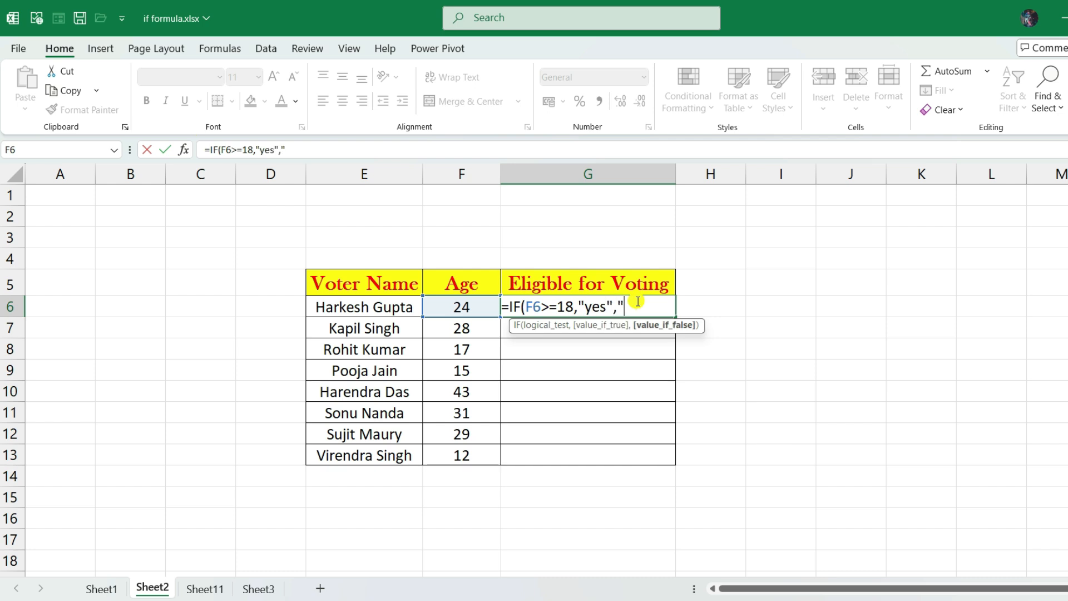
pyautogui.write('"No"')
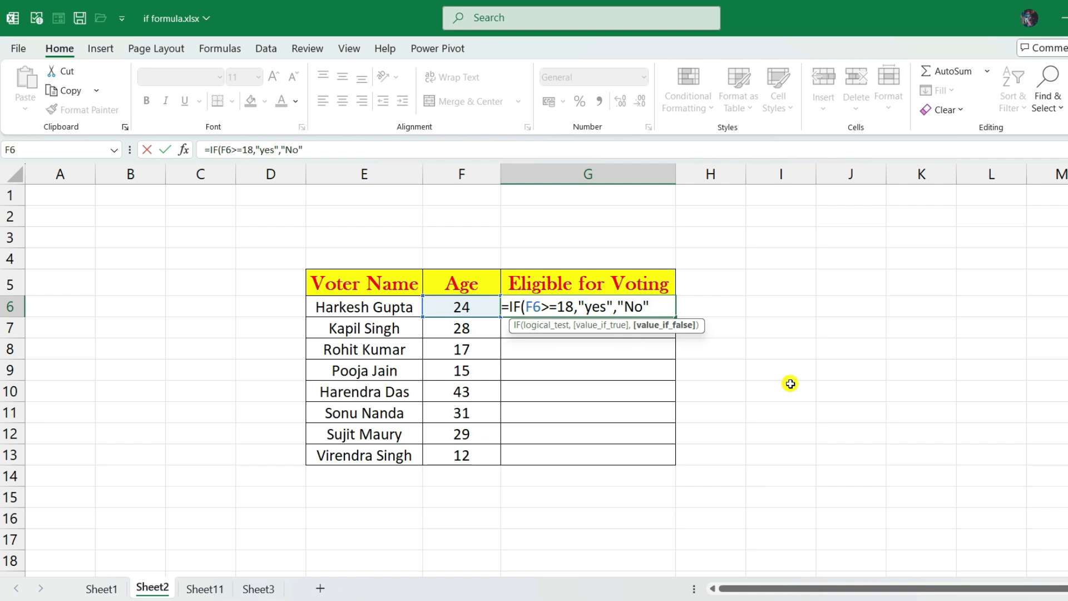
pyautogui.write(')')
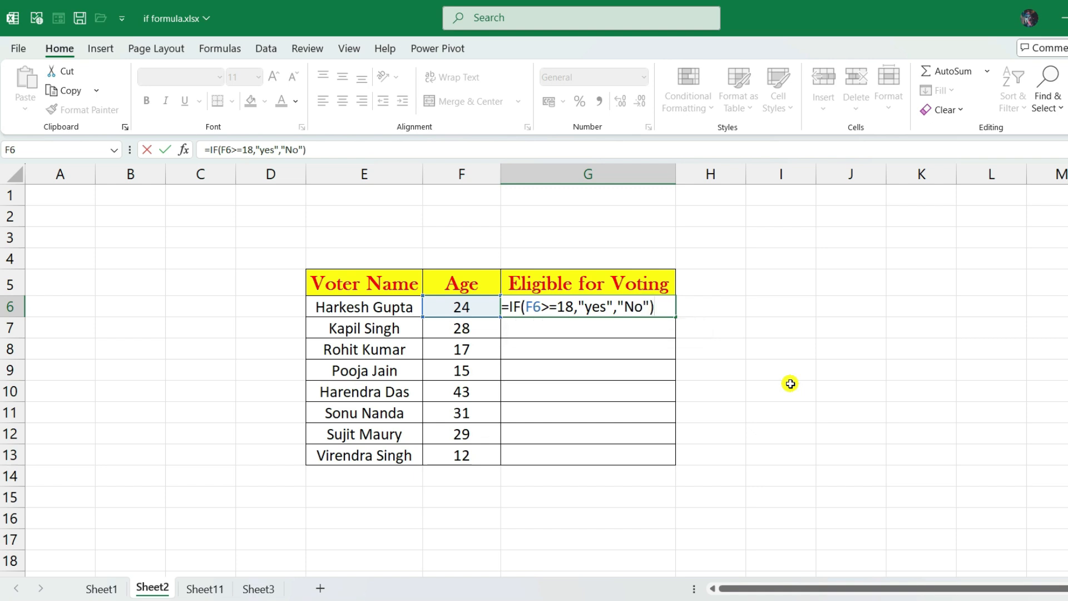
pyautogui.press('Return')
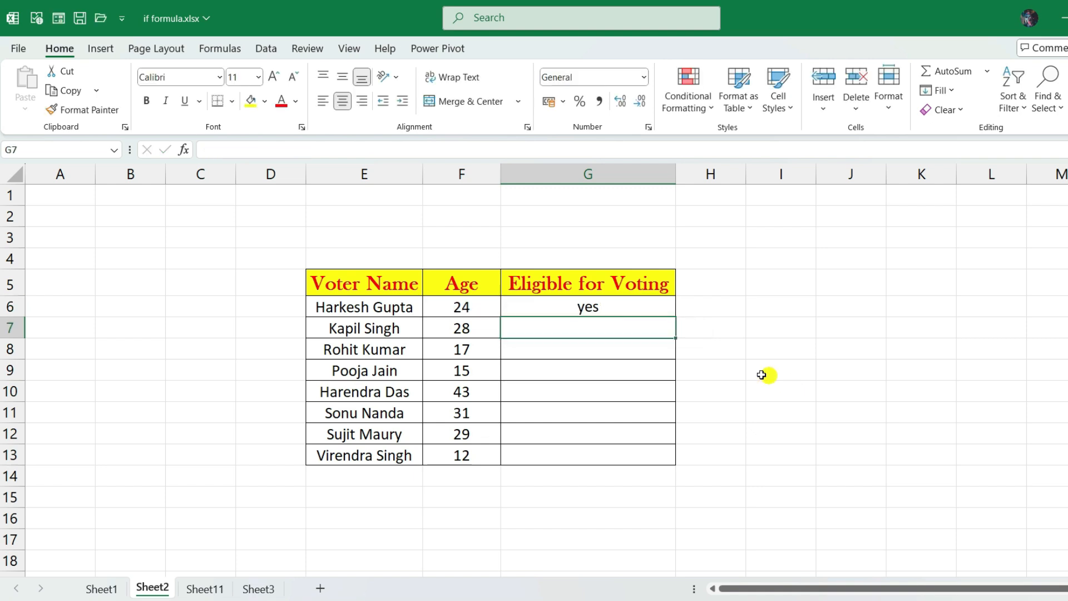
# - Fill the eligibility formula from G6 down the Eligible for Voting column to G13
pyautogui.click(588, 310)
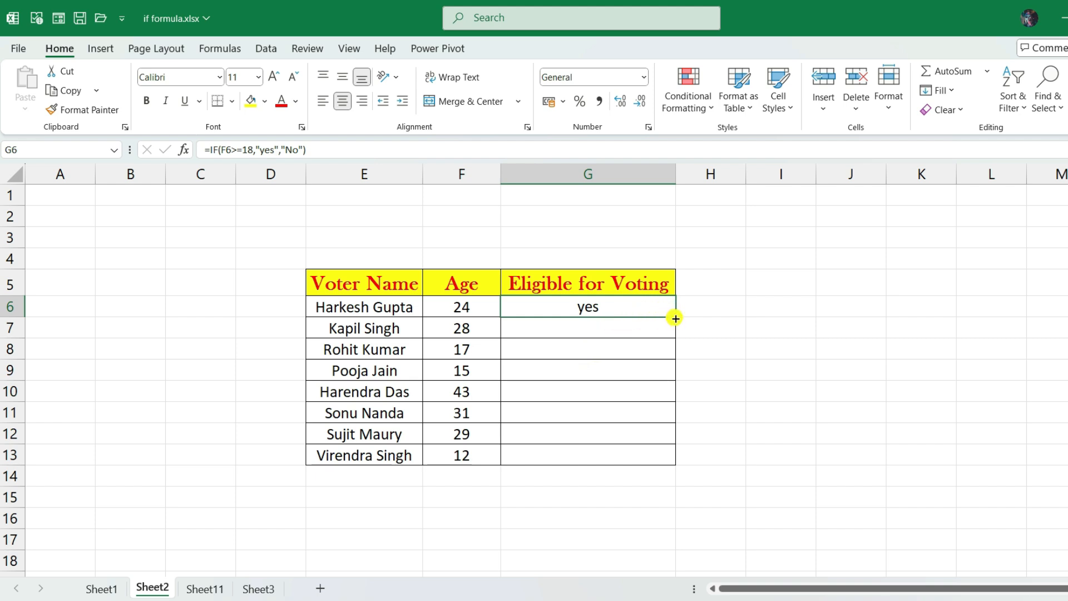
pyautogui.moveTo(674, 319); pyautogui.dragTo(646, 461)
pyautogui.click(648, 305)
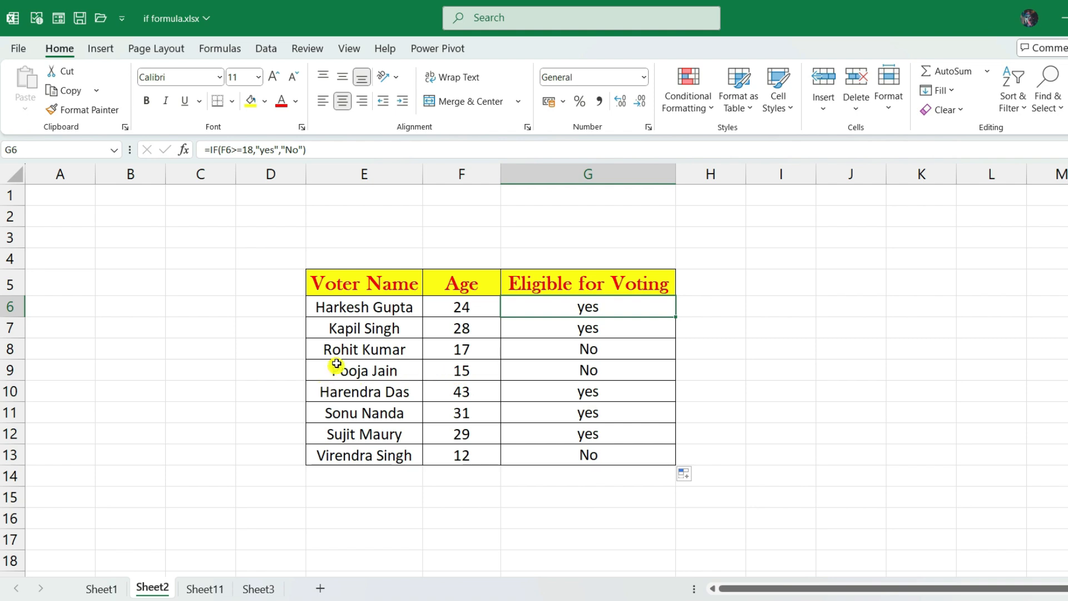
# - Check the filled Eligible for Voting results against the voters' ages in the Age column
pyautogui.click(473, 353)
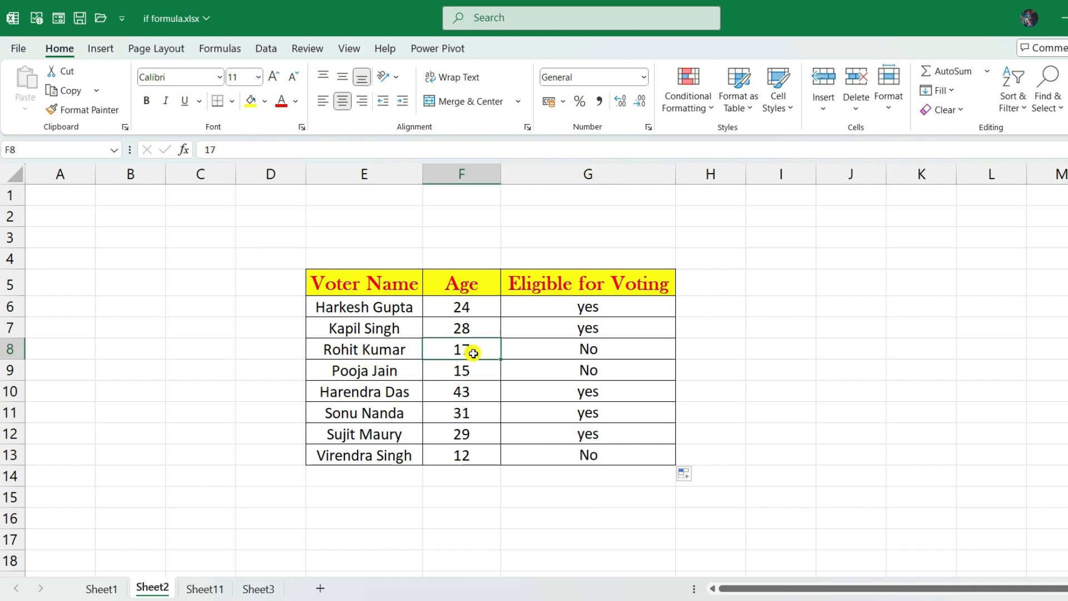
pyautogui.click(615, 348)
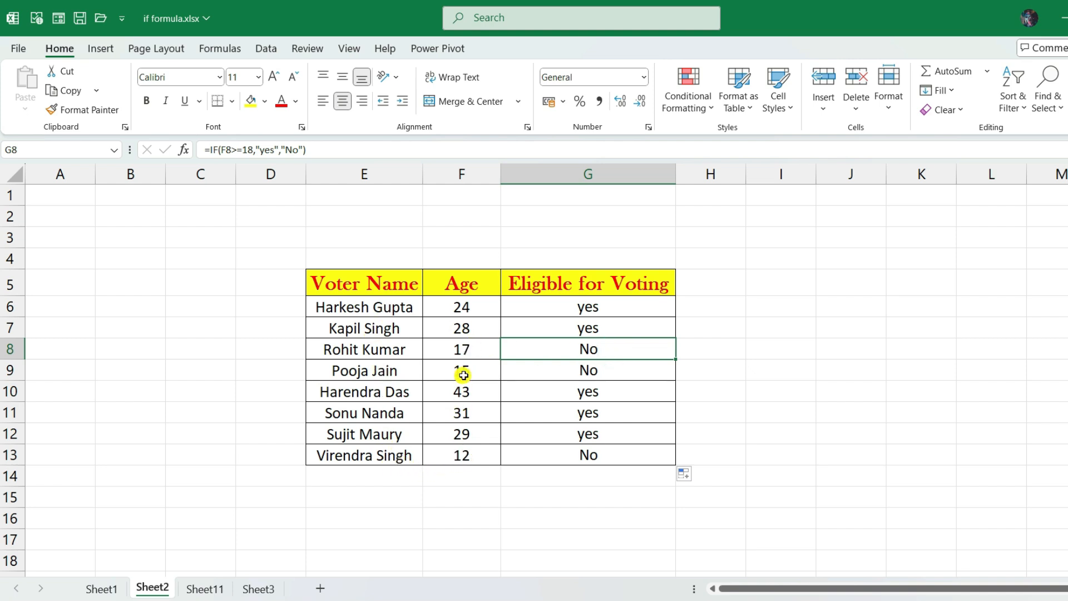
pyautogui.click(579, 332)
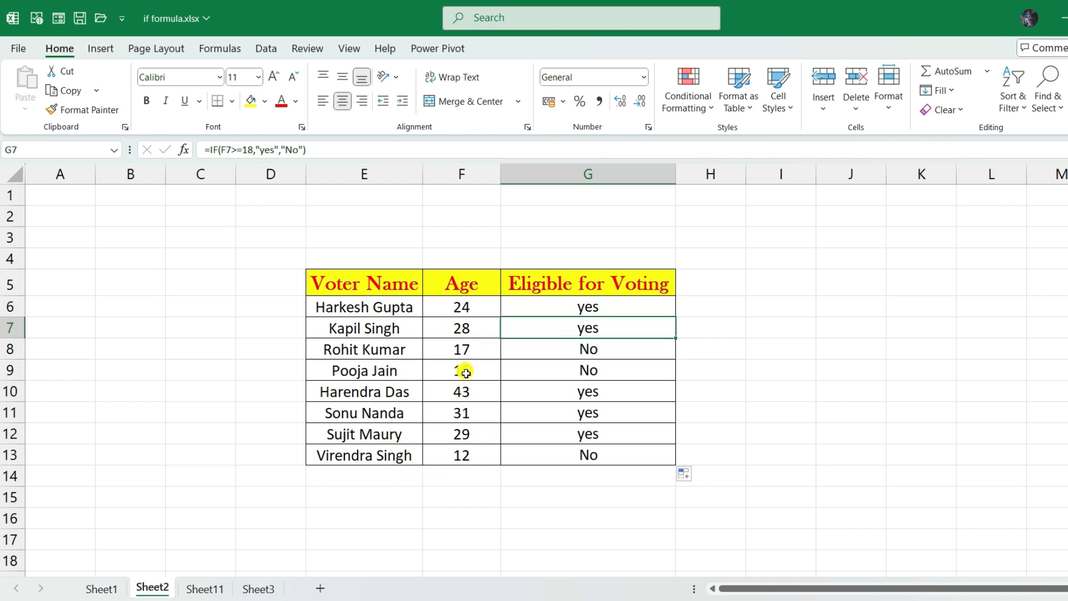
pyautogui.click(477, 309)
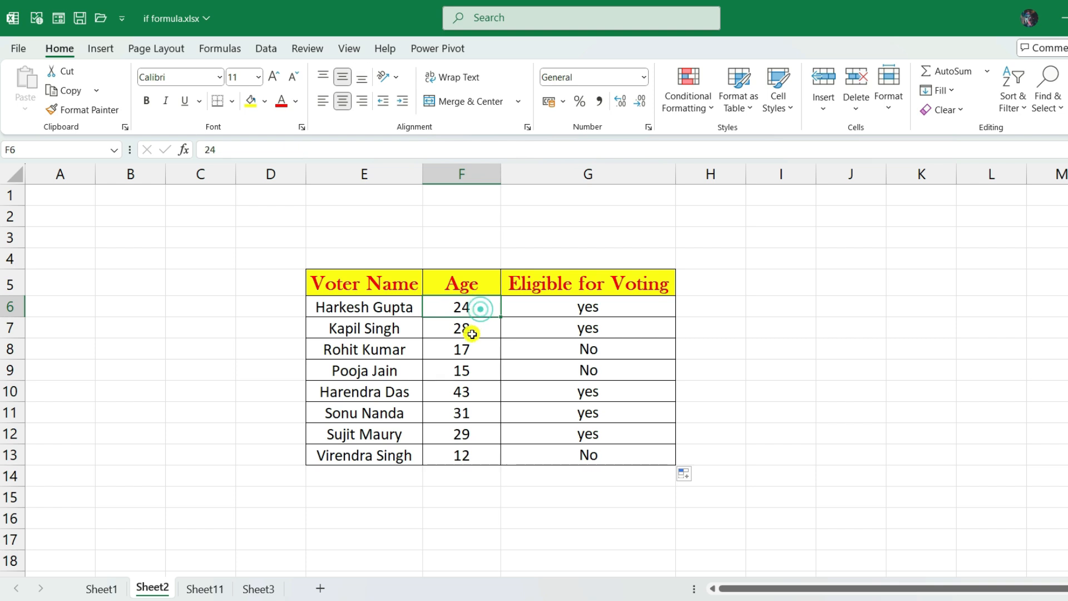
pyautogui.click(472, 334)
pyautogui.click(465, 434)
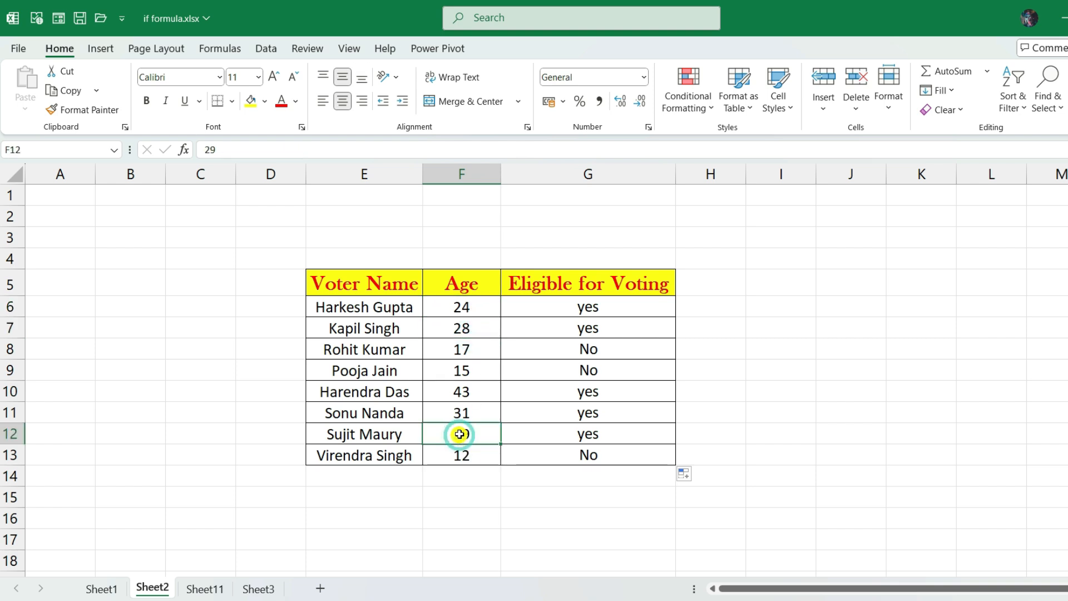
pyautogui.click(457, 415)
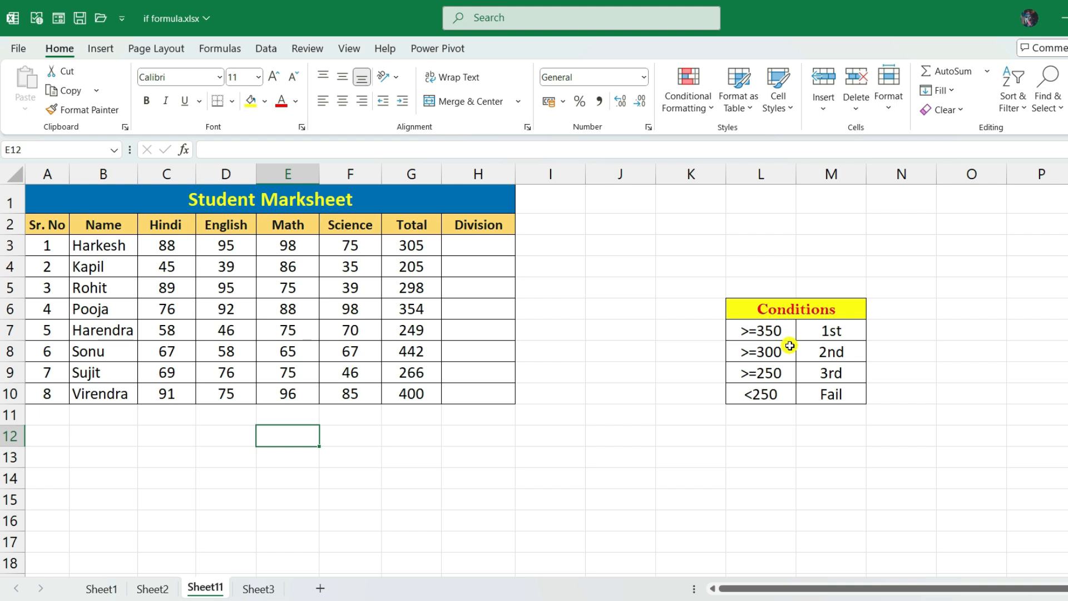
# - Begin an IF formula in the first Division cell, H3, on Sheet11 that returns "1st" when G3>=350
pyautogui.click(488, 248)
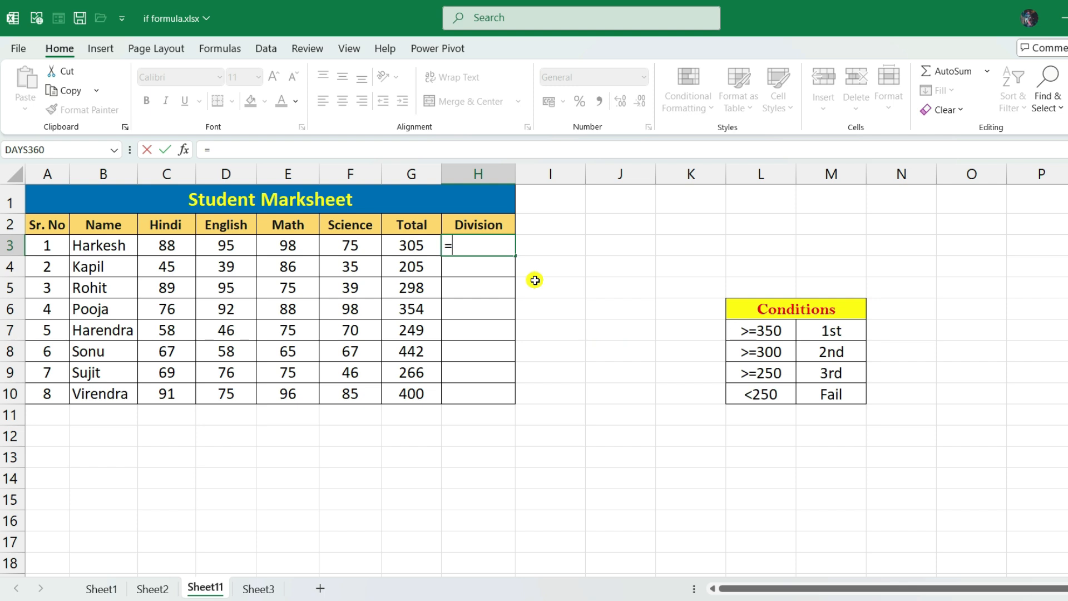
pyautogui.write('IF(')
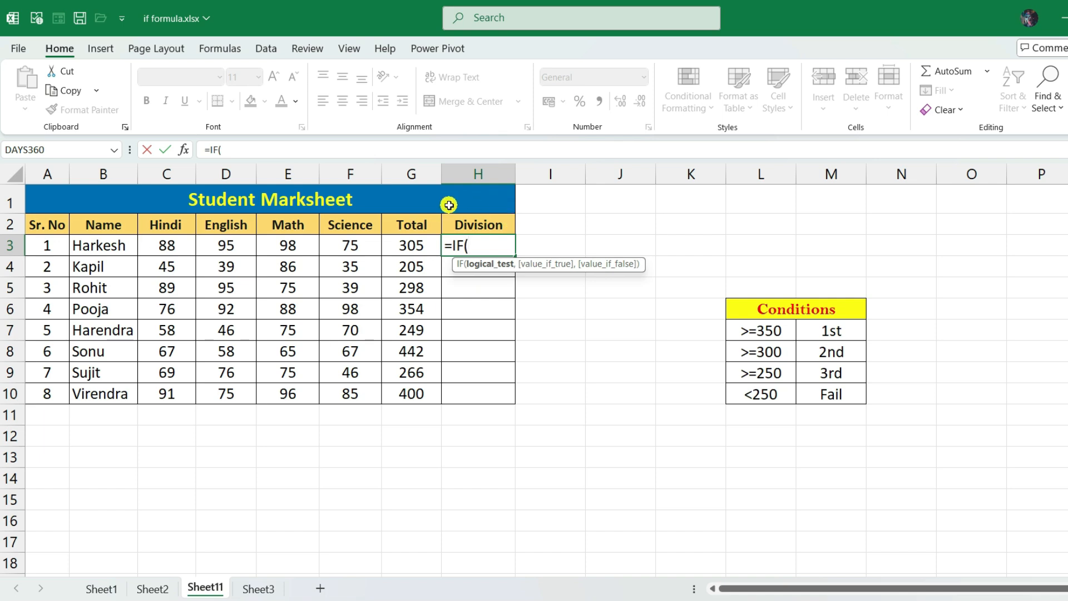
pyautogui.click(412, 245)
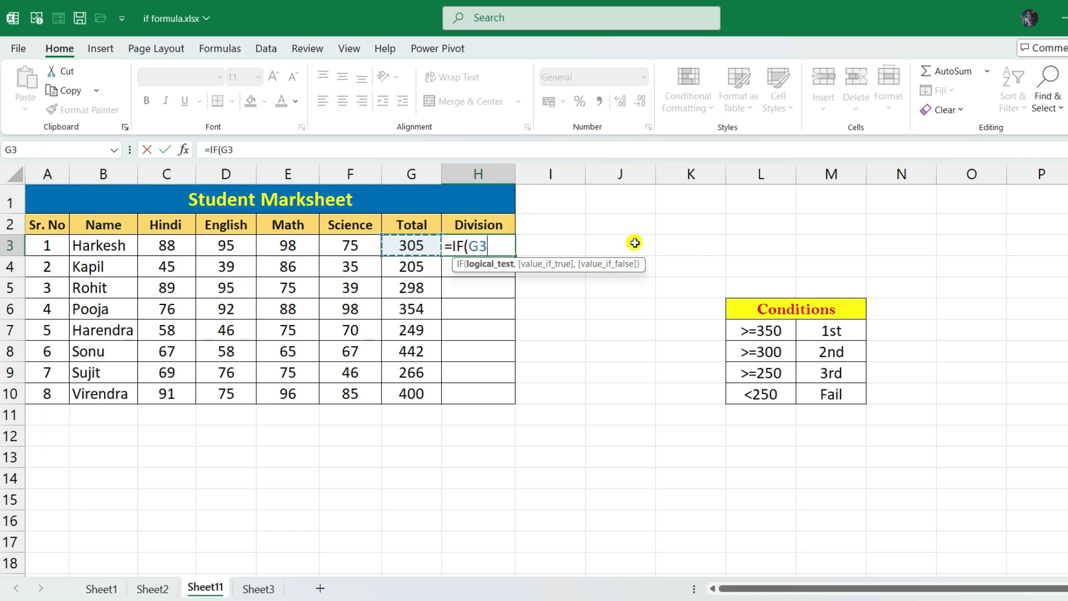
pyautogui.write('>')
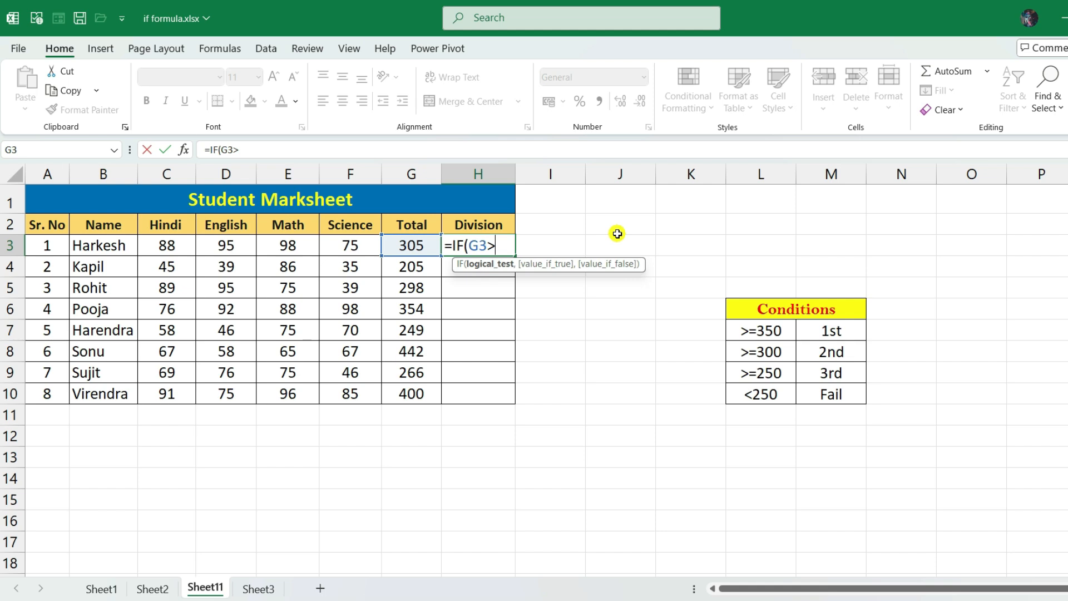
pyautogui.write('=350,')
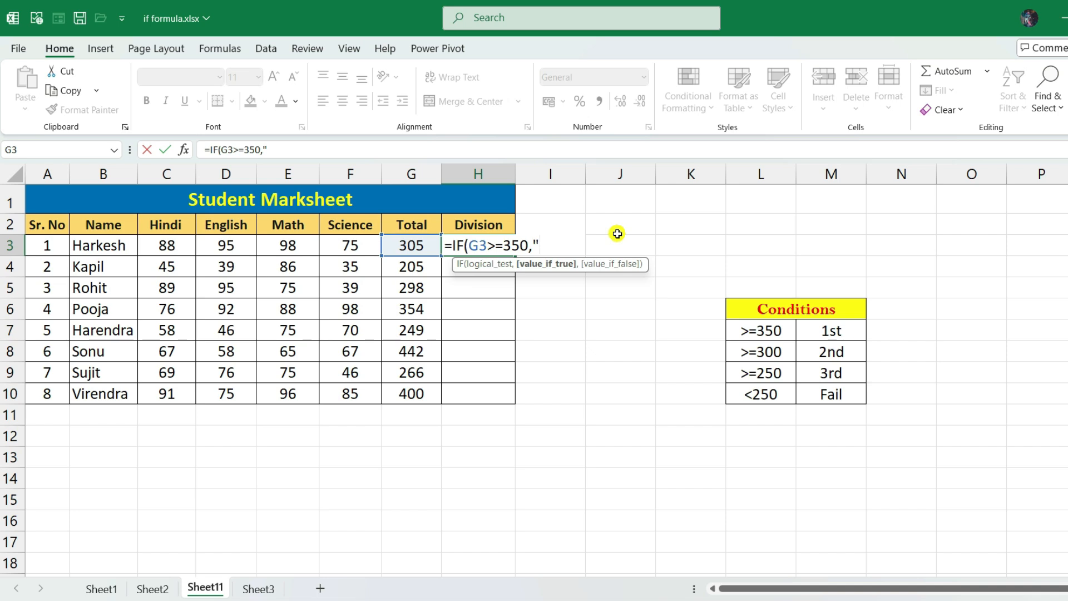
pyautogui.write('"1st",')
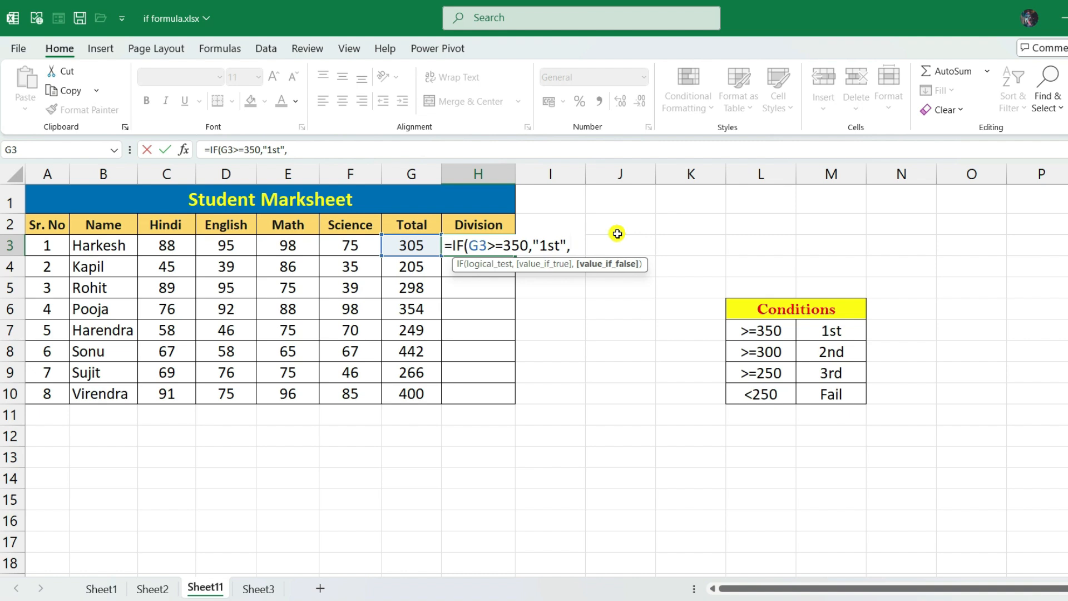
# - Nest a second IF in the H3 formula's false value that returns "2nd" when G3>=300
pyautogui.write('if')
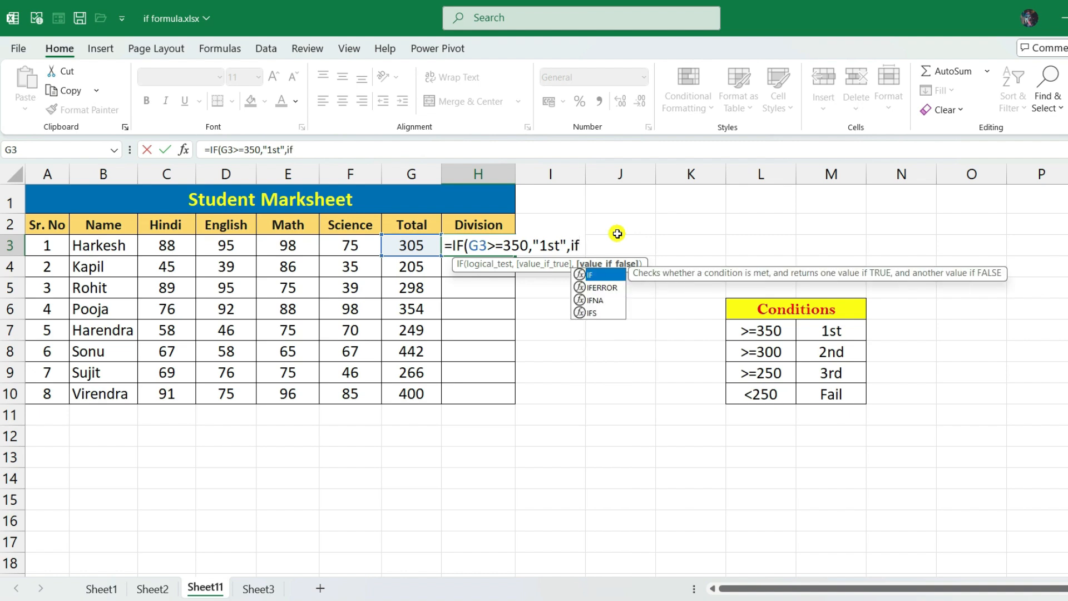
pyautogui.press('Tab')
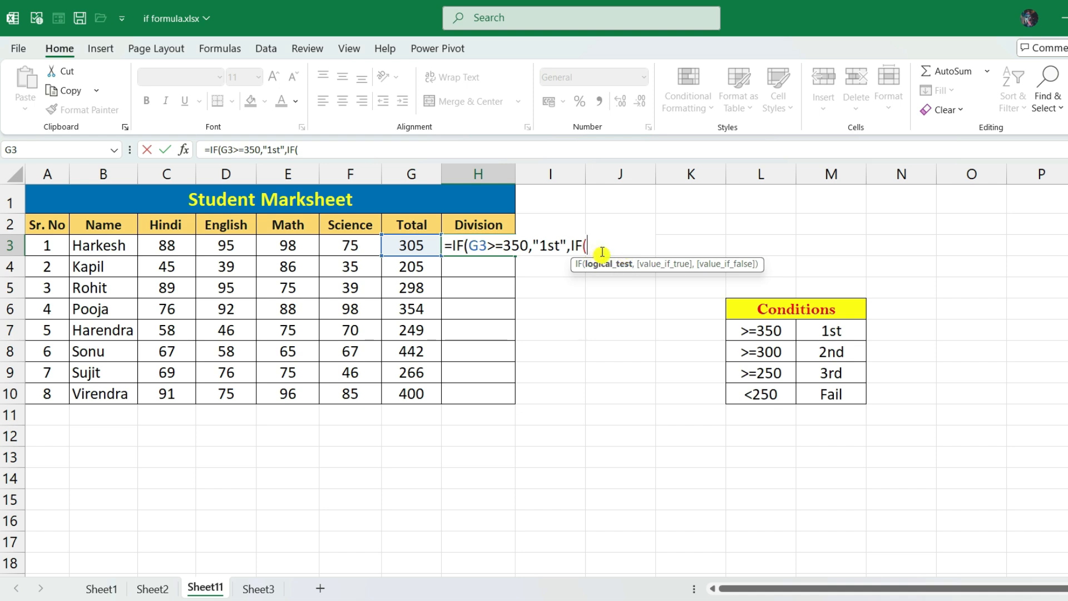
pyautogui.click(410, 247)
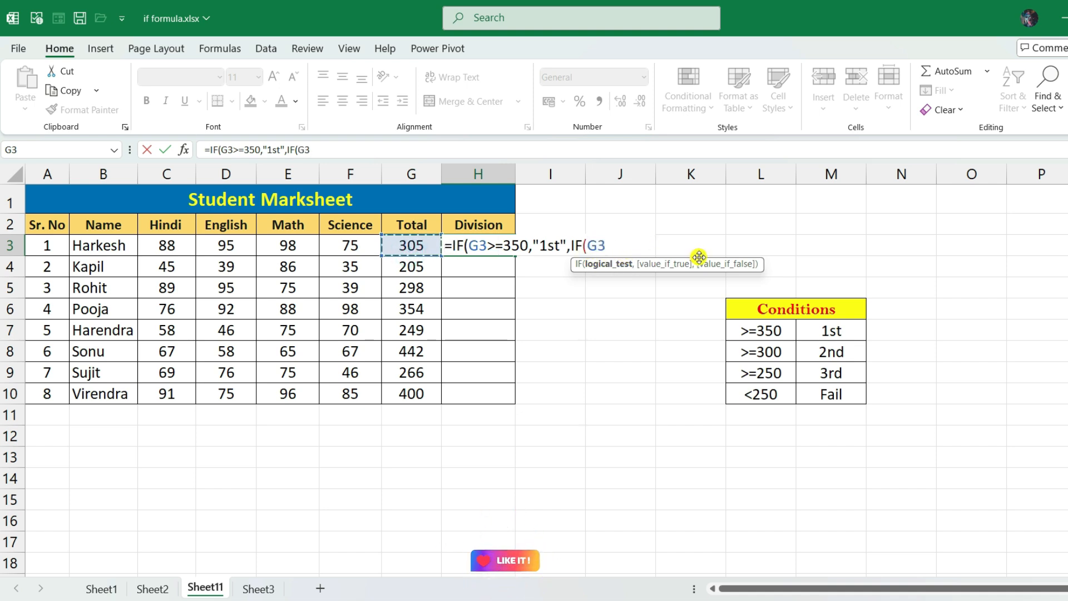
pyautogui.write('>=')
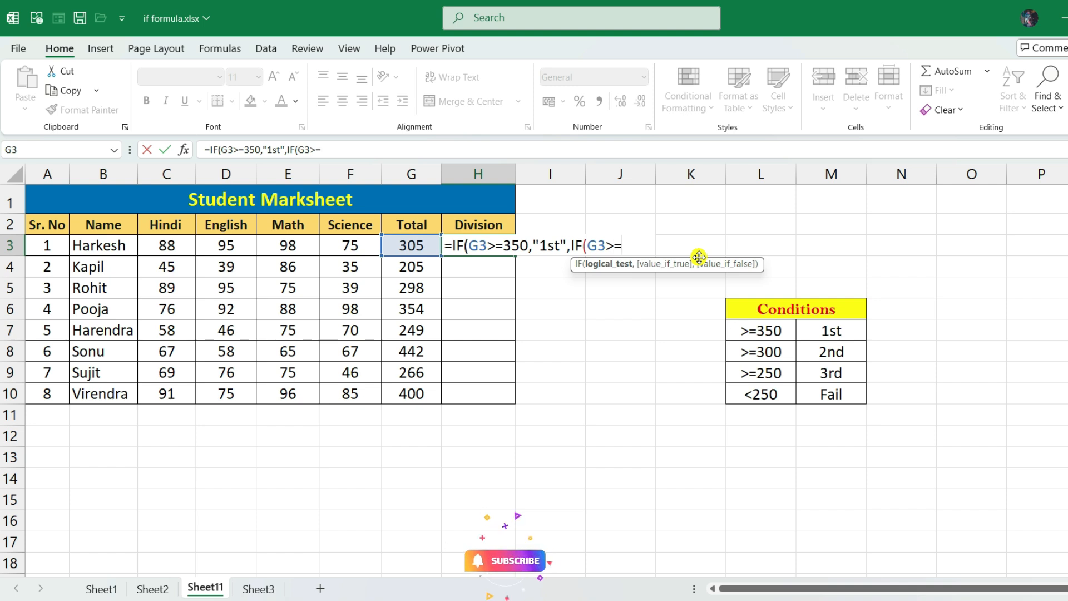
pyautogui.write('30')
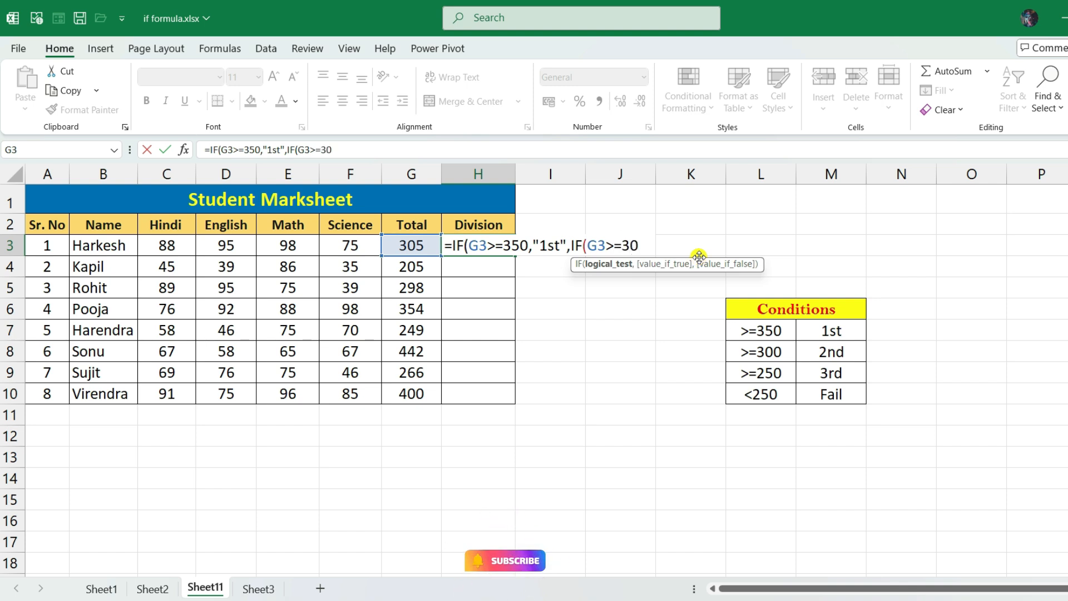
pyautogui.write('0,')
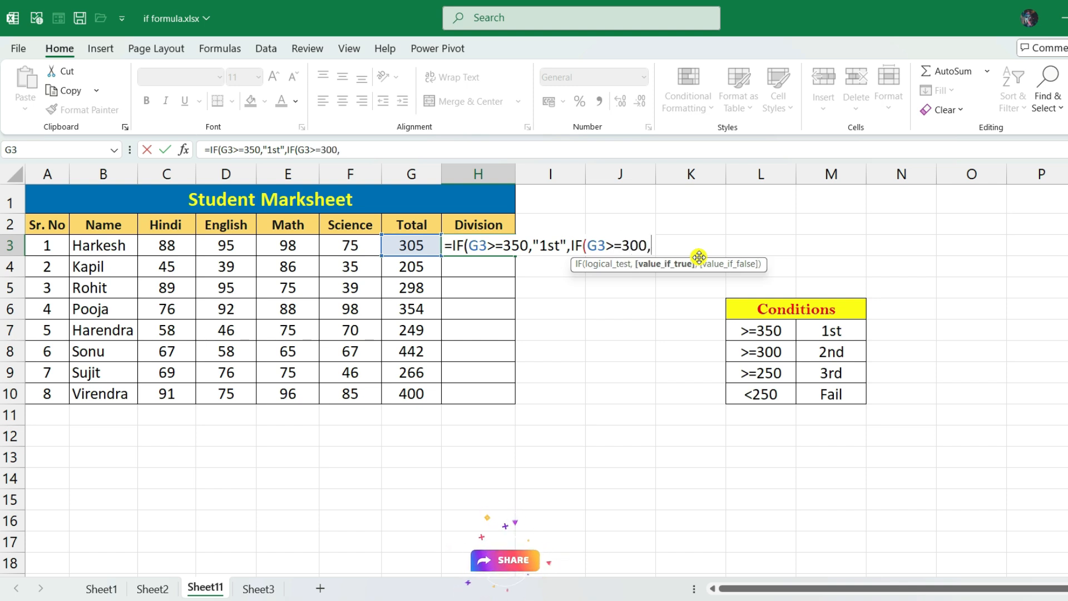
pyautogui.write('"2')
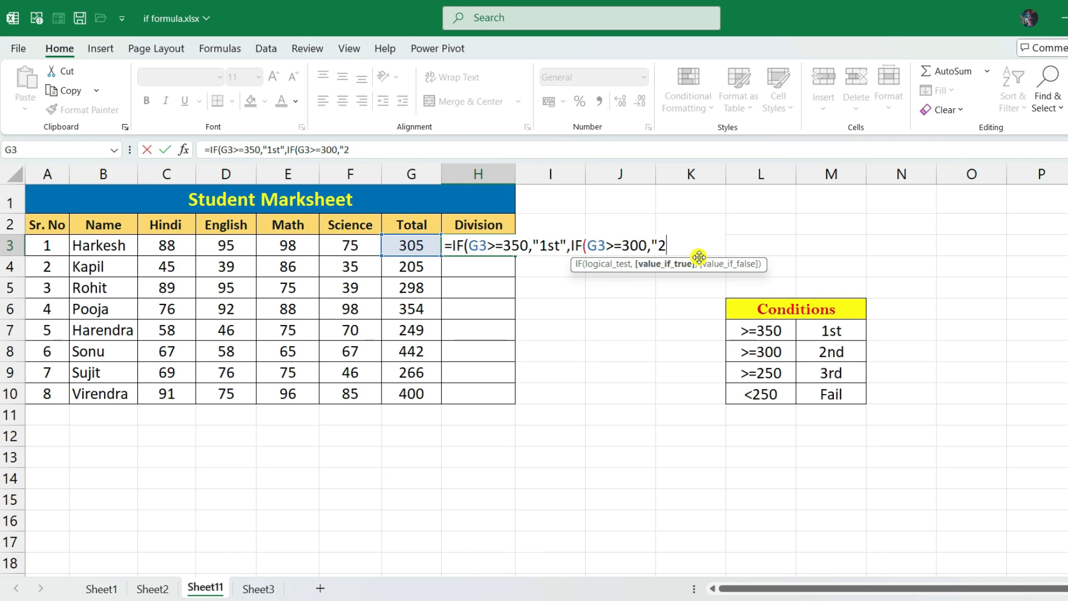
pyautogui.write('nd')
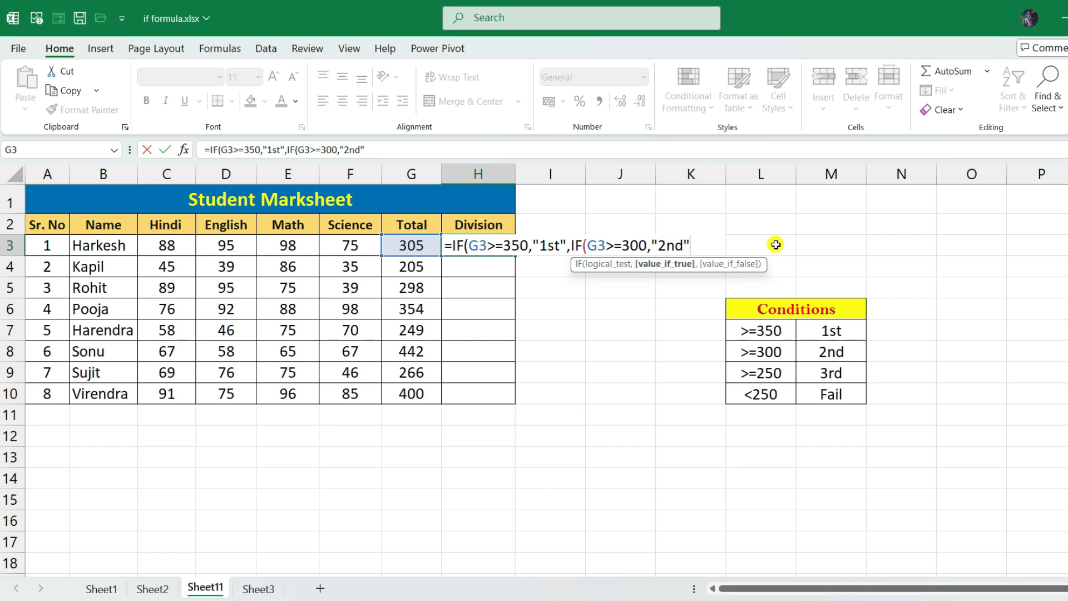
pyautogui.write('",')
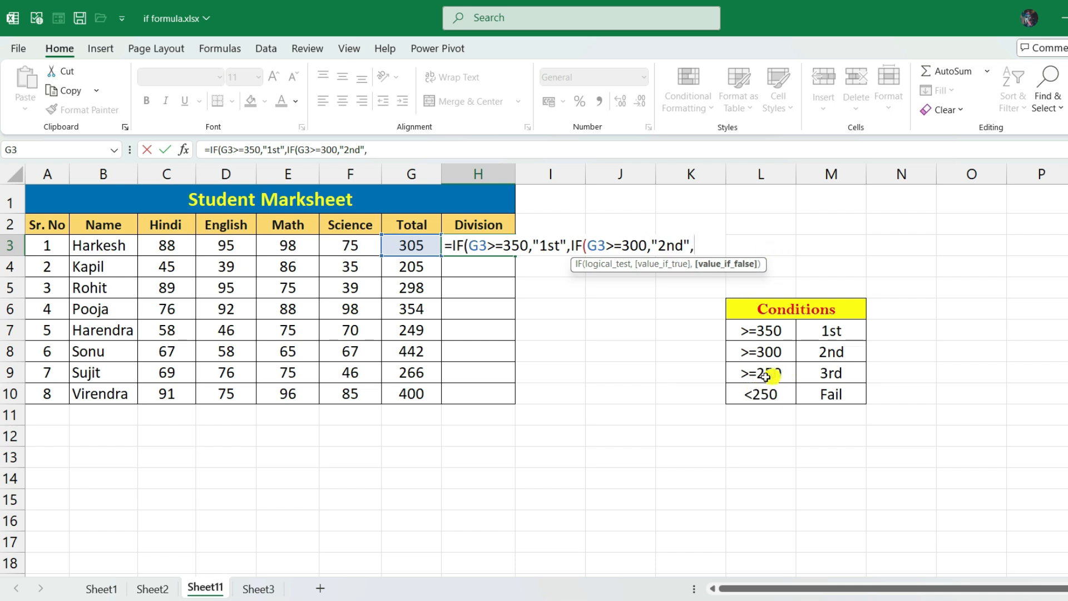
# - Nest a third IF in the H3 formula that returns "3rd" when G3>=250
pyautogui.write('if')
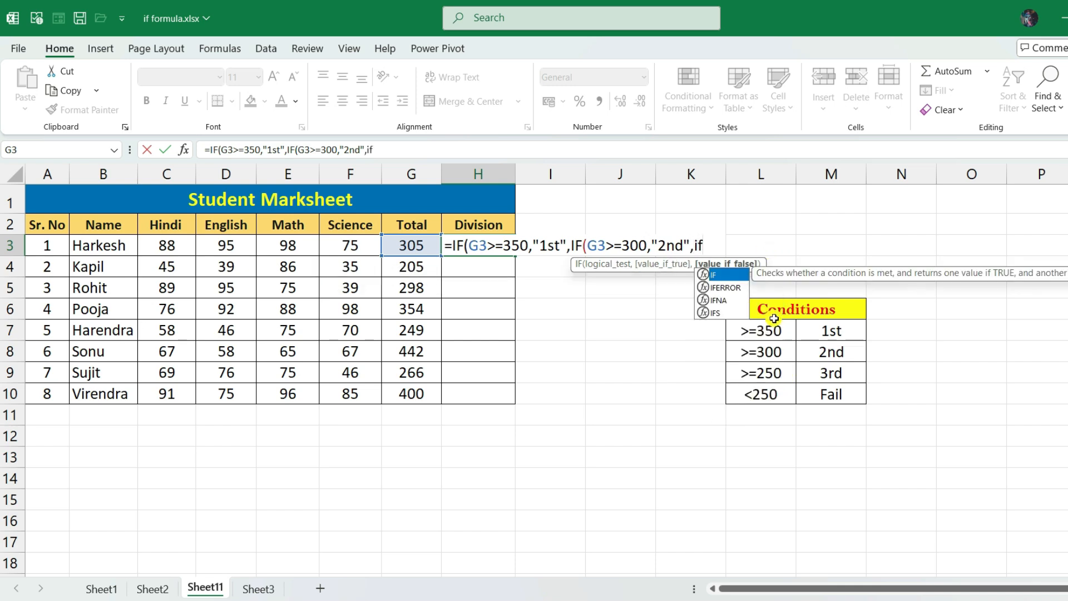
pyautogui.press('Tab')
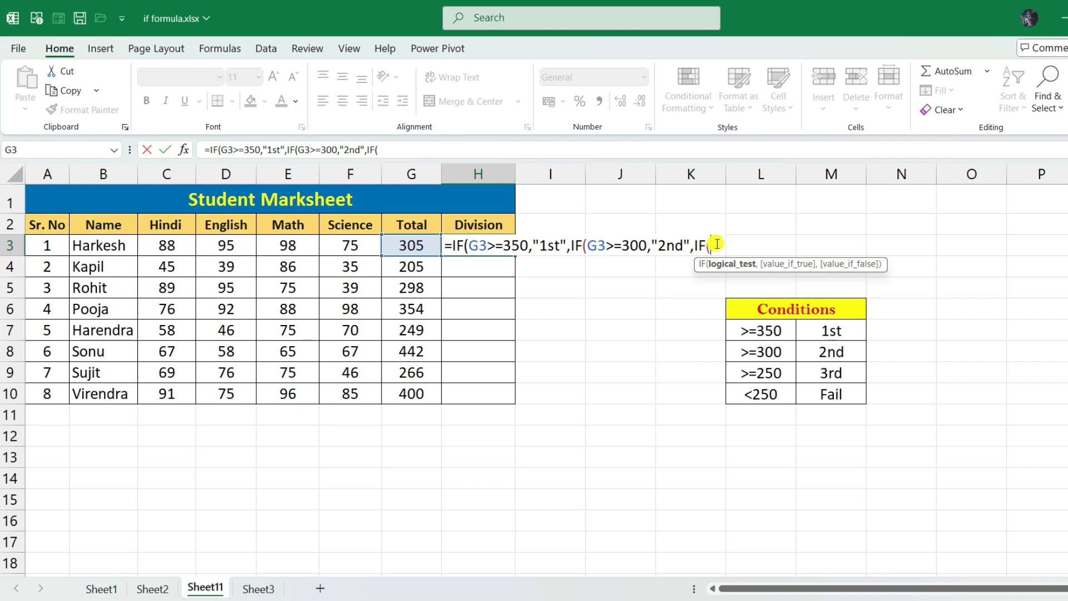
pyautogui.click(403, 245)
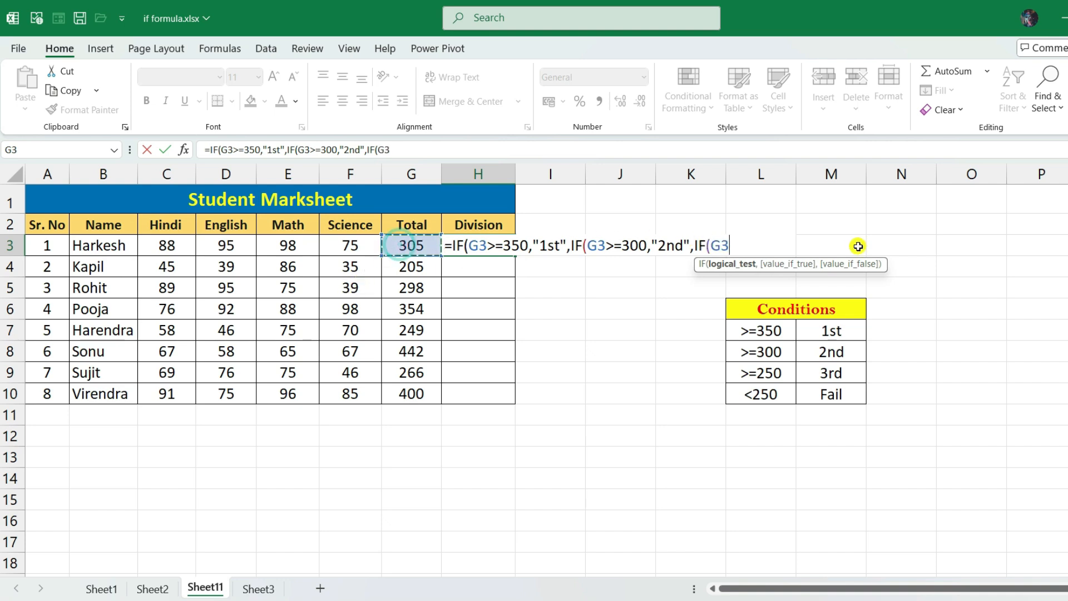
pyautogui.write('>')
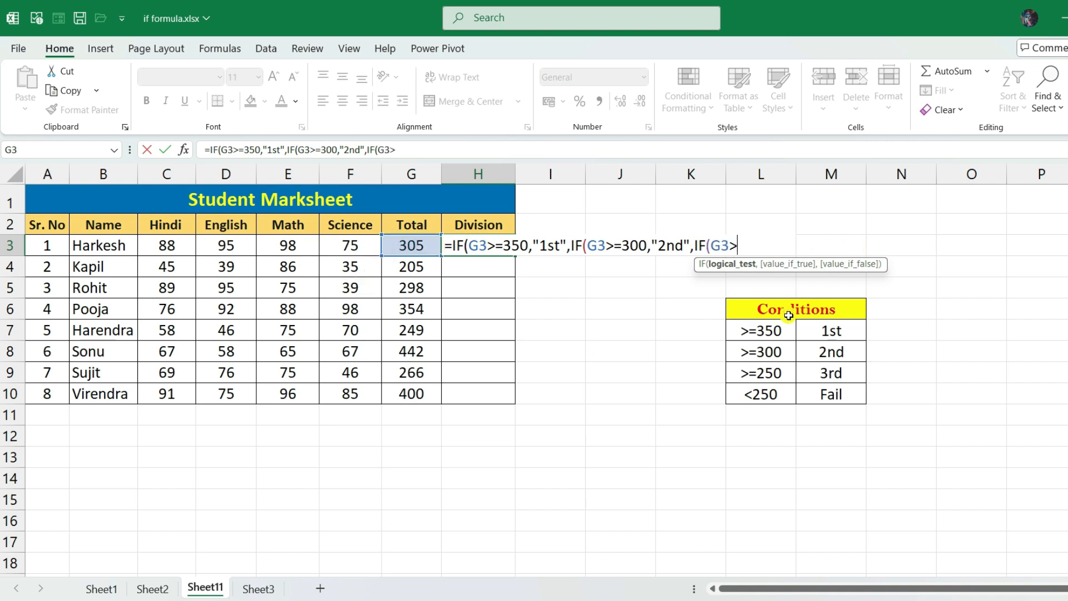
pyautogui.write('=250,')
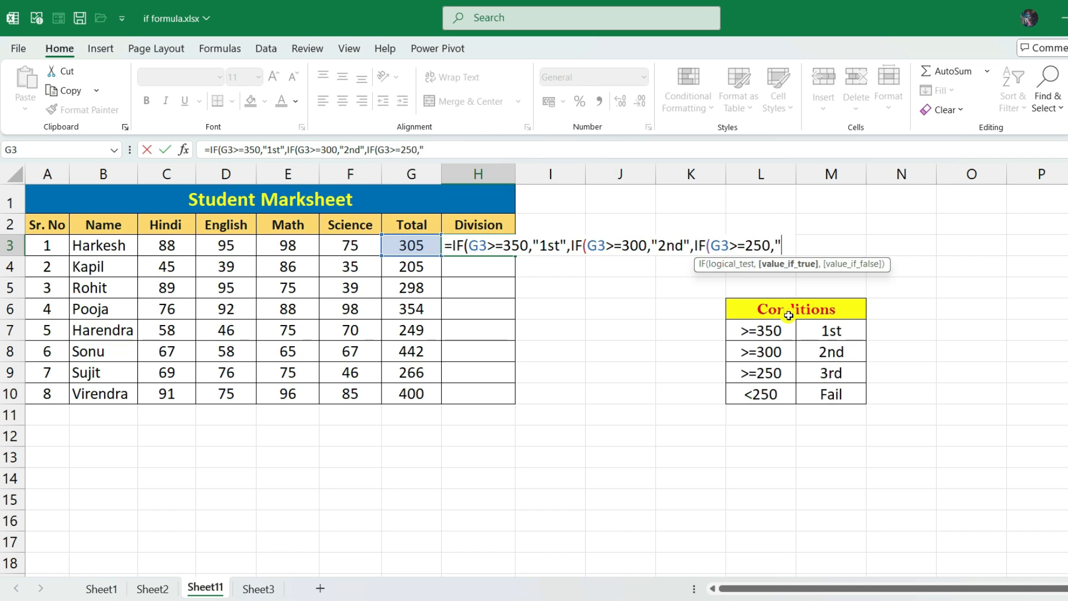
pyautogui.write('"3rd"')
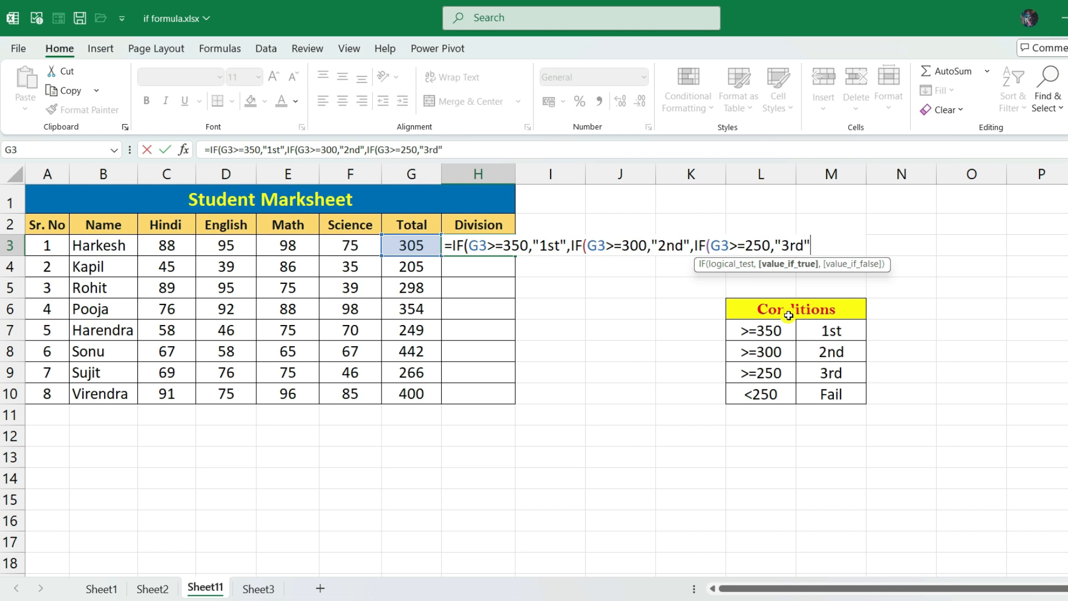
pyautogui.write(',')
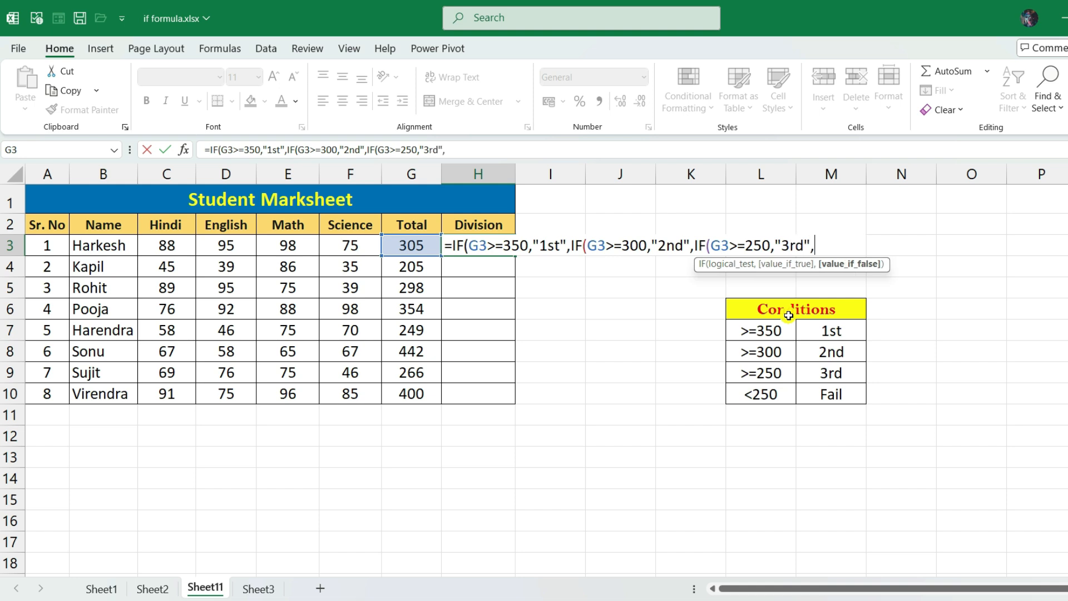
# - Complete the H3 formula with a fourth nested IF that returns "Fail" when G3<250, closing all four parentheses
pyautogui.write('IF(')
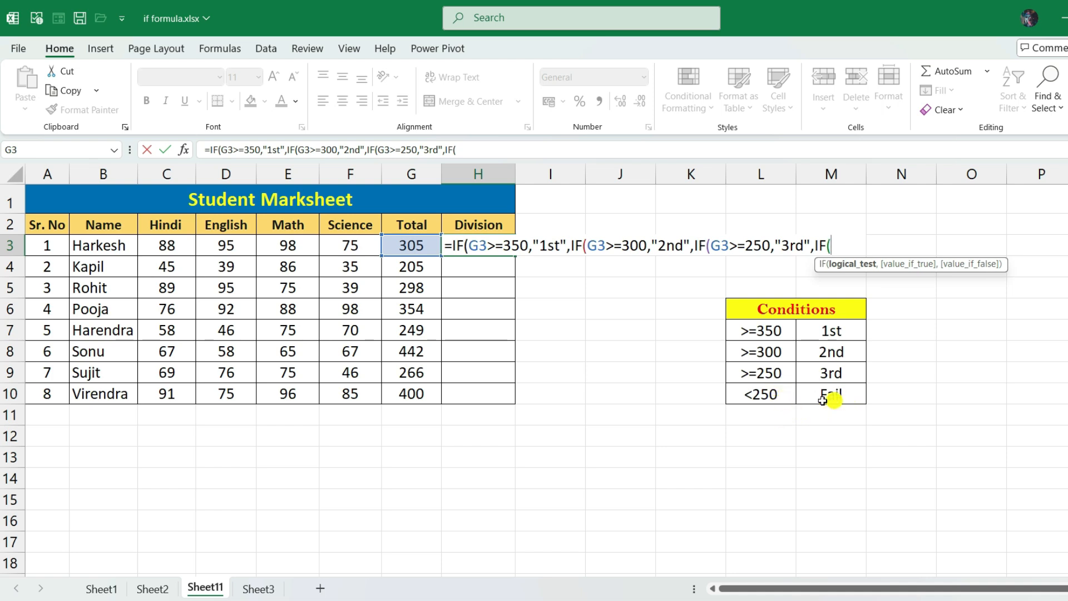
pyautogui.click(411, 246)
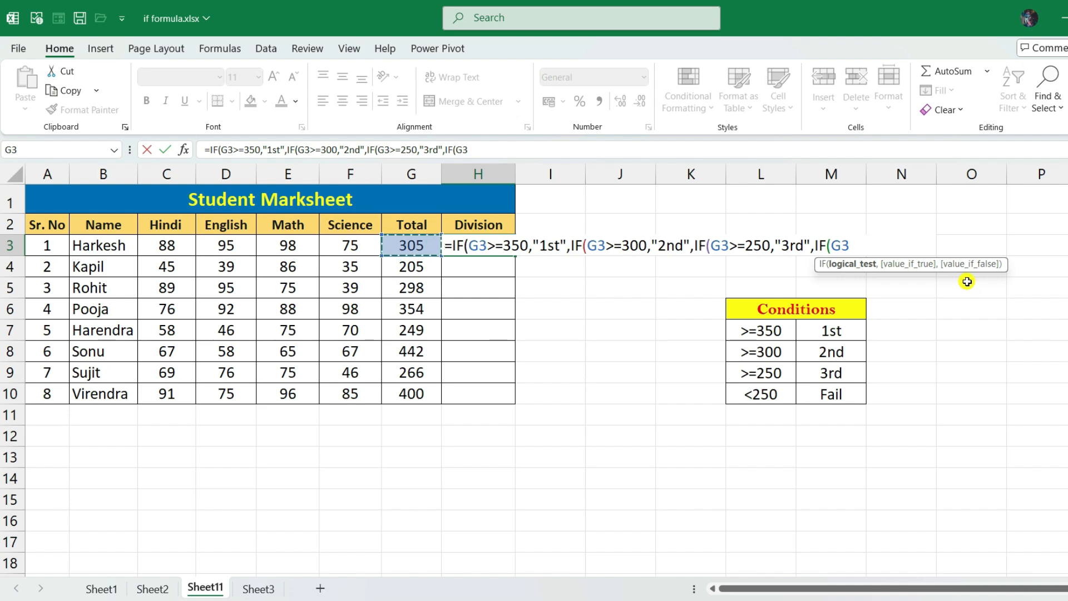
pyautogui.write('<250')
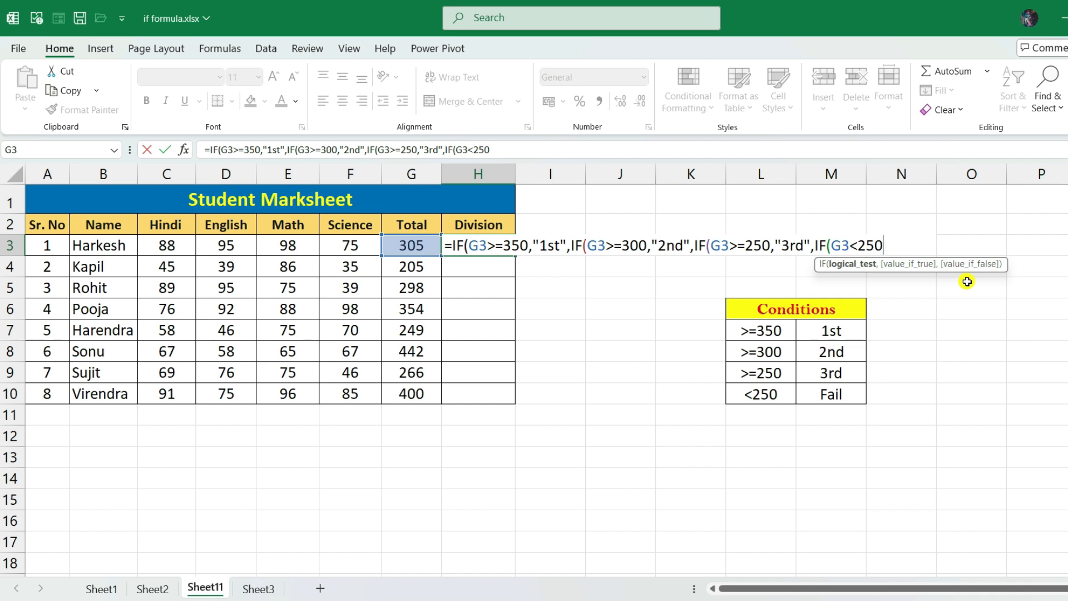
pyautogui.write(',')
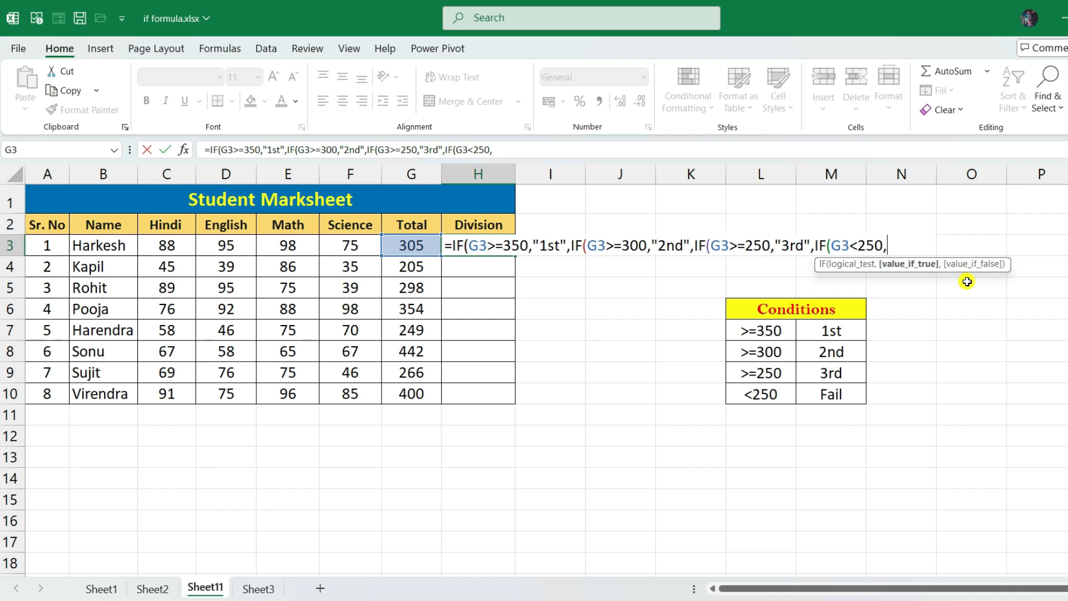
pyautogui.write('"Fail"))))')
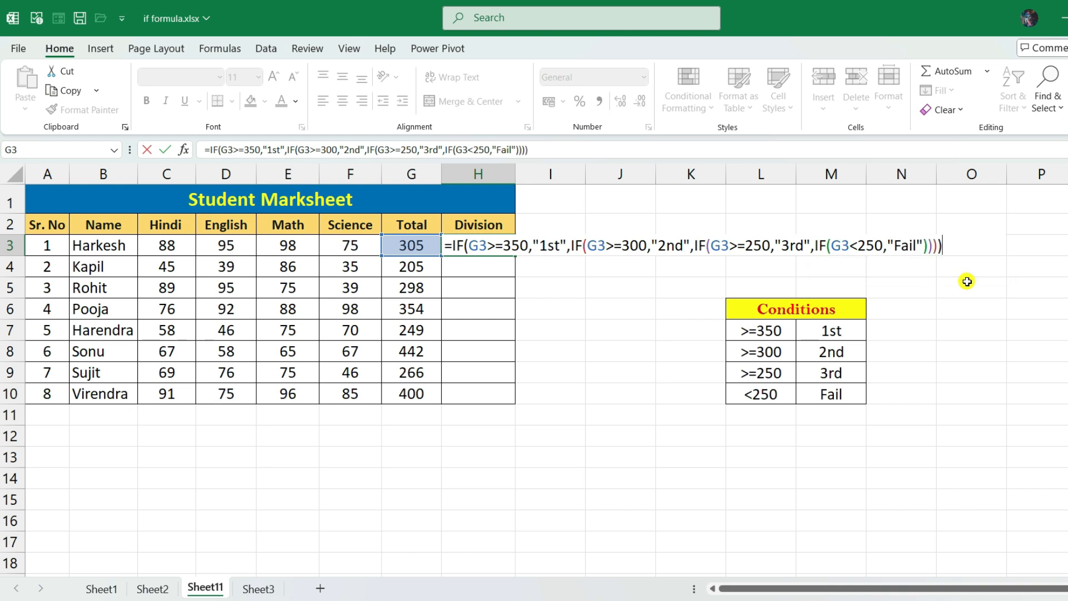
pyautogui.write(')')
pyautogui.press('Return')
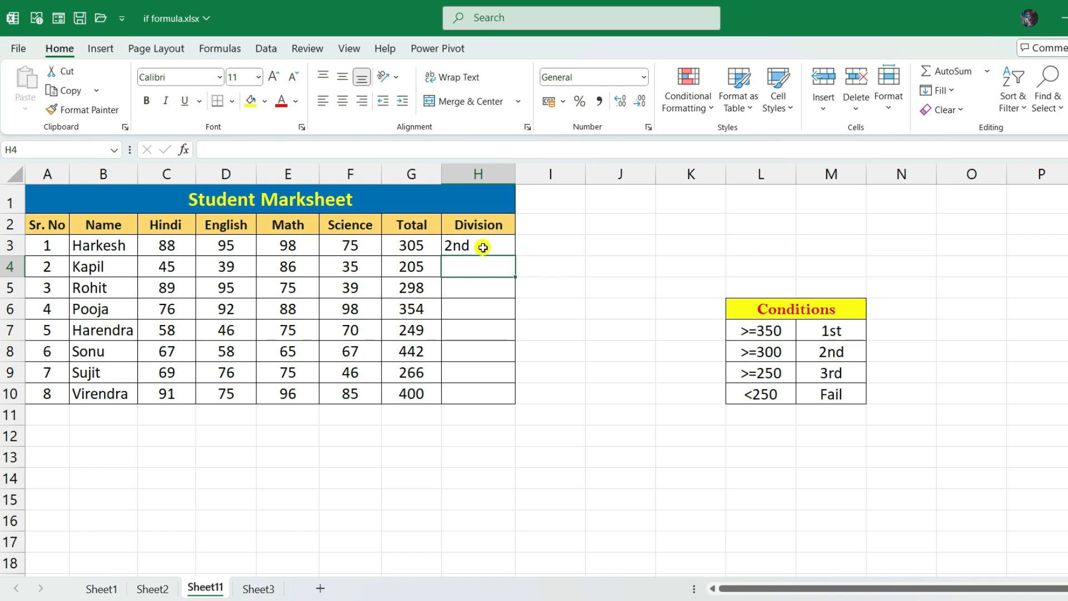
# - Fill the nested IF formula from H3 down the Division column to H10
pyautogui.click(484, 245)
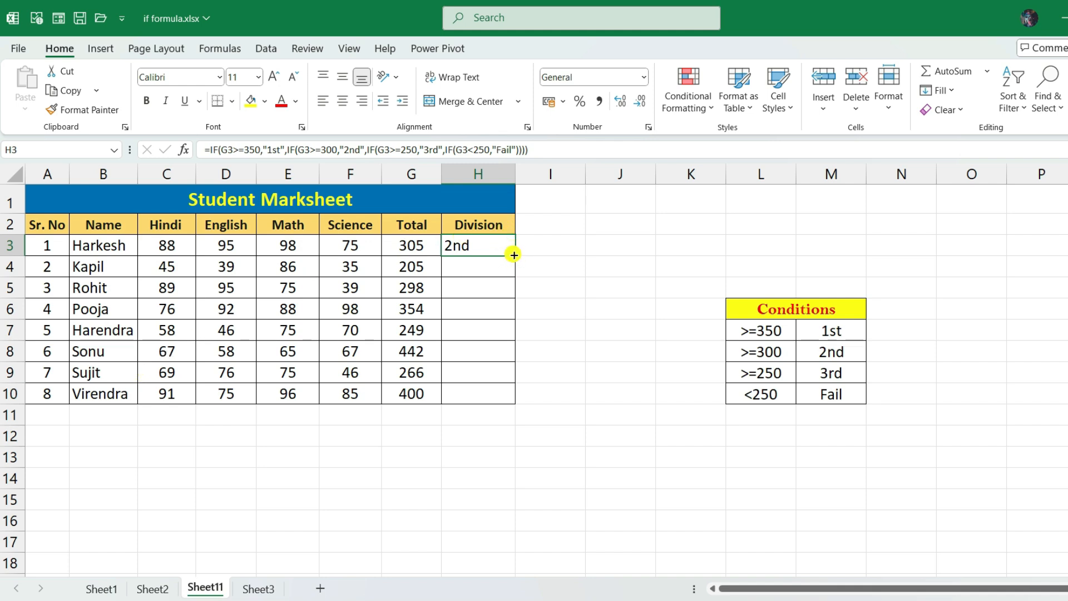
pyautogui.moveTo(514, 255); pyautogui.dragTo(505, 404)
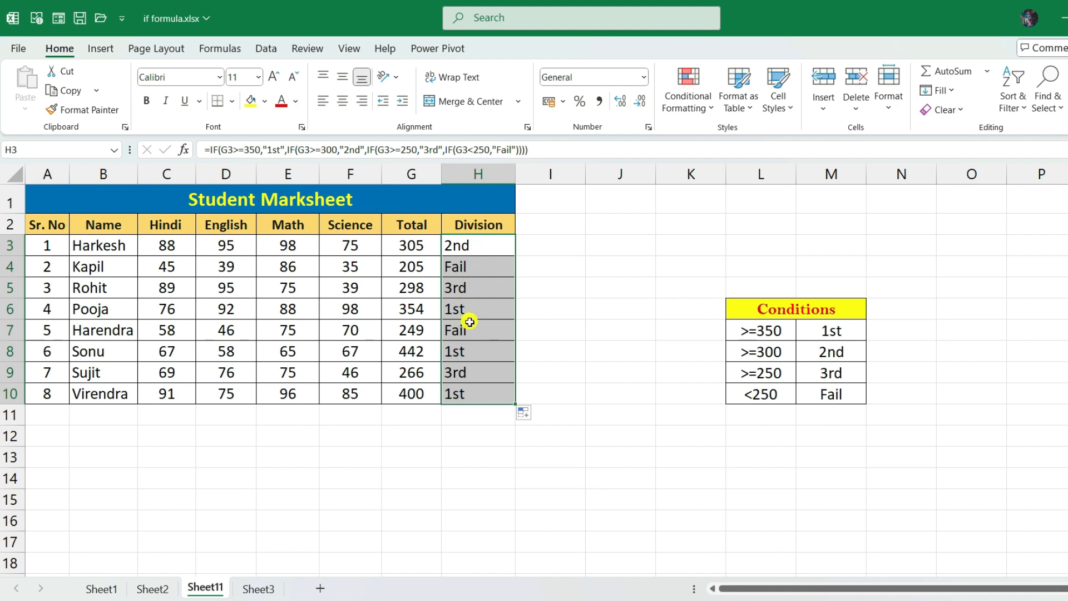
pyautogui.click(590, 311)
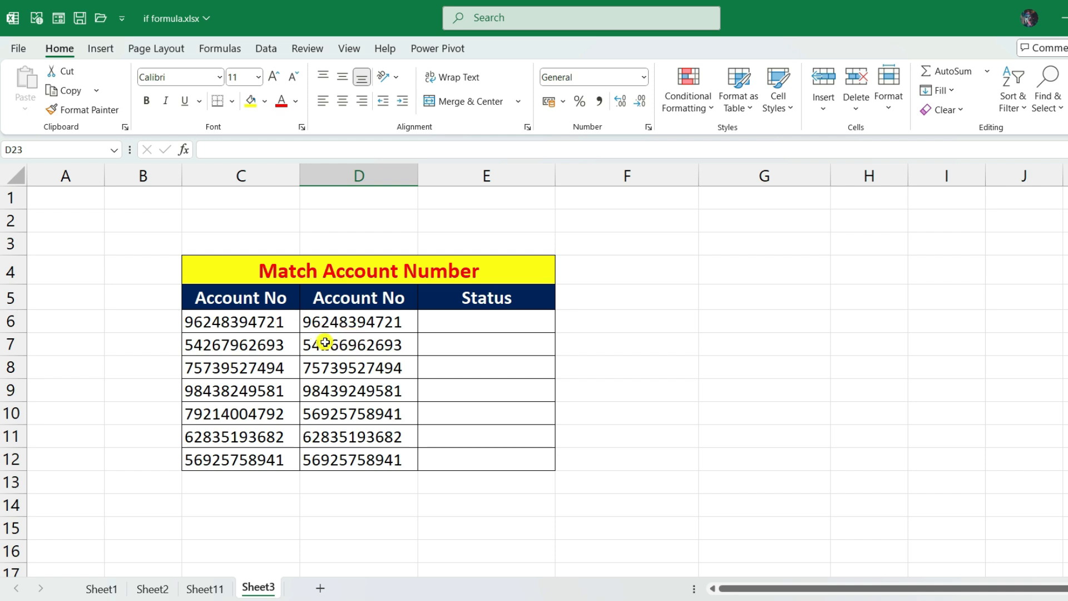
# - Start an IF formula in Status cell E6 with the logical test D6=C6 comparing the two account numbers
pyautogui.click(488, 324)
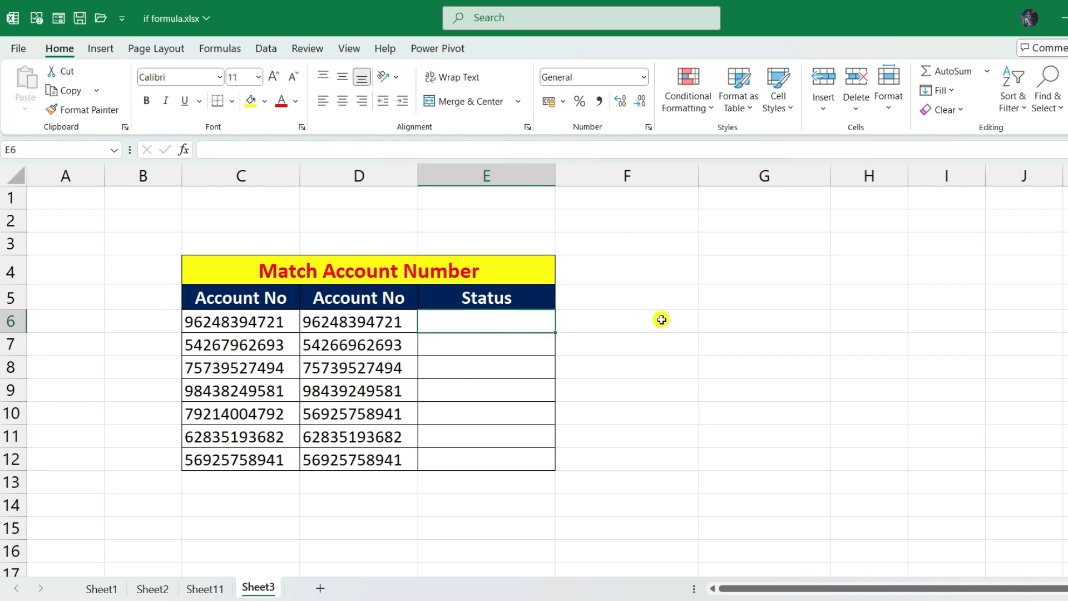
pyautogui.write('=')
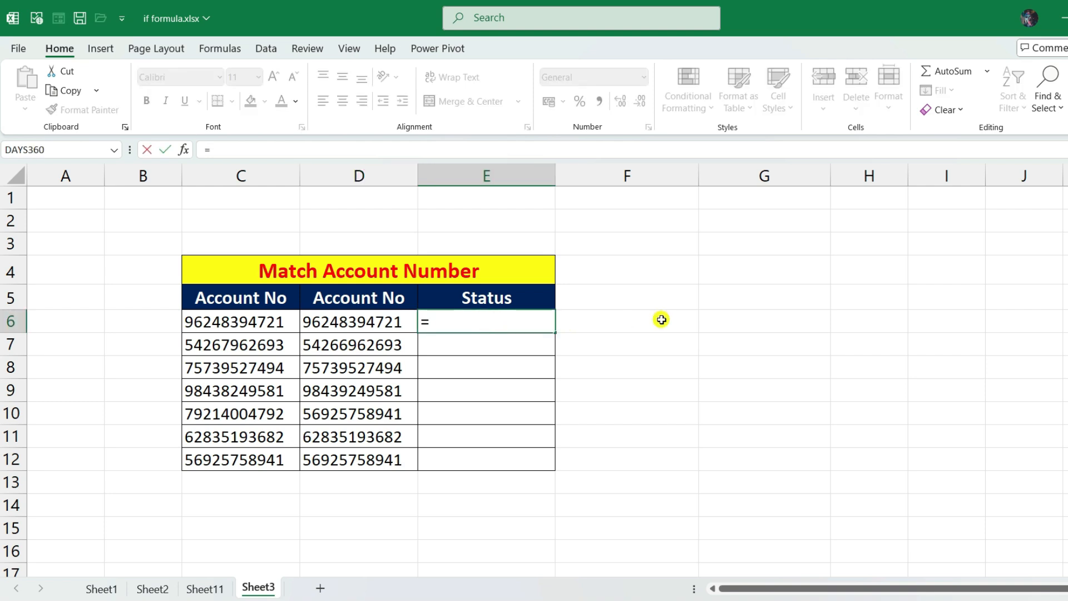
pyautogui.write('if')
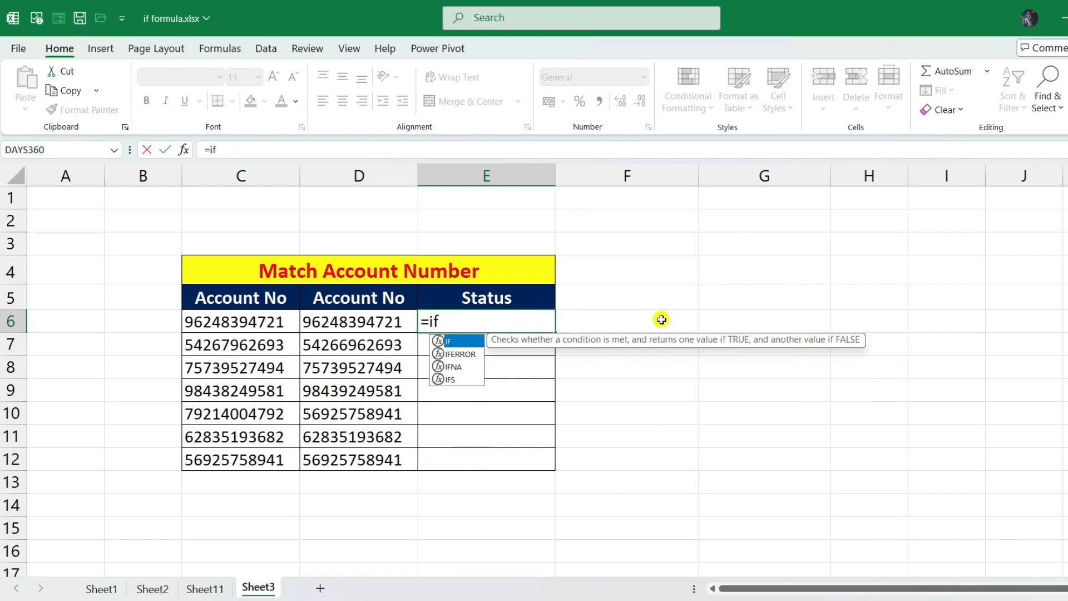
pyautogui.press('Tab')
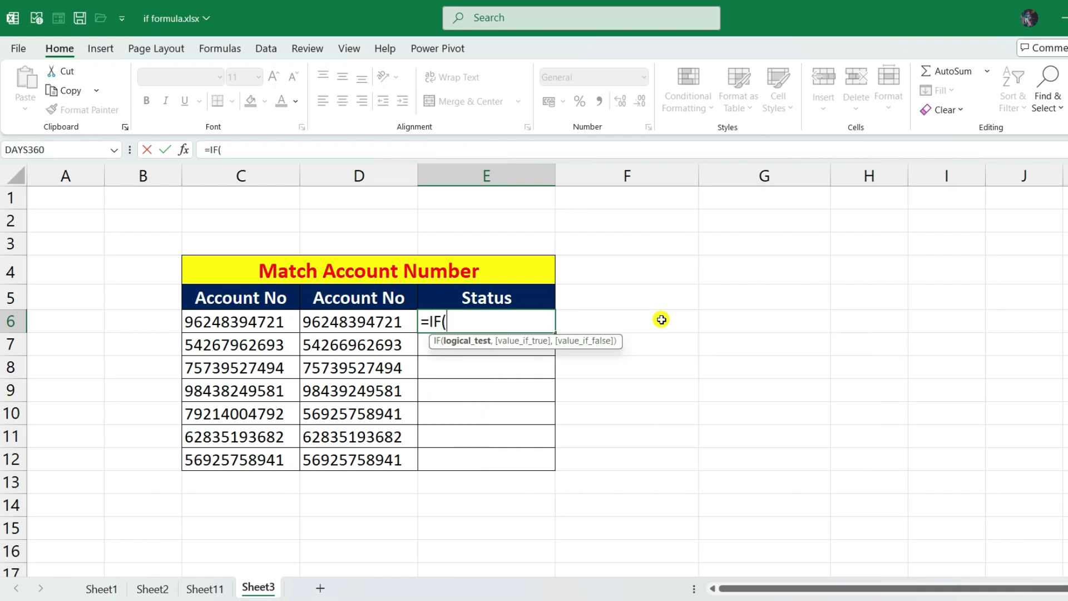
pyautogui.click(362, 322)
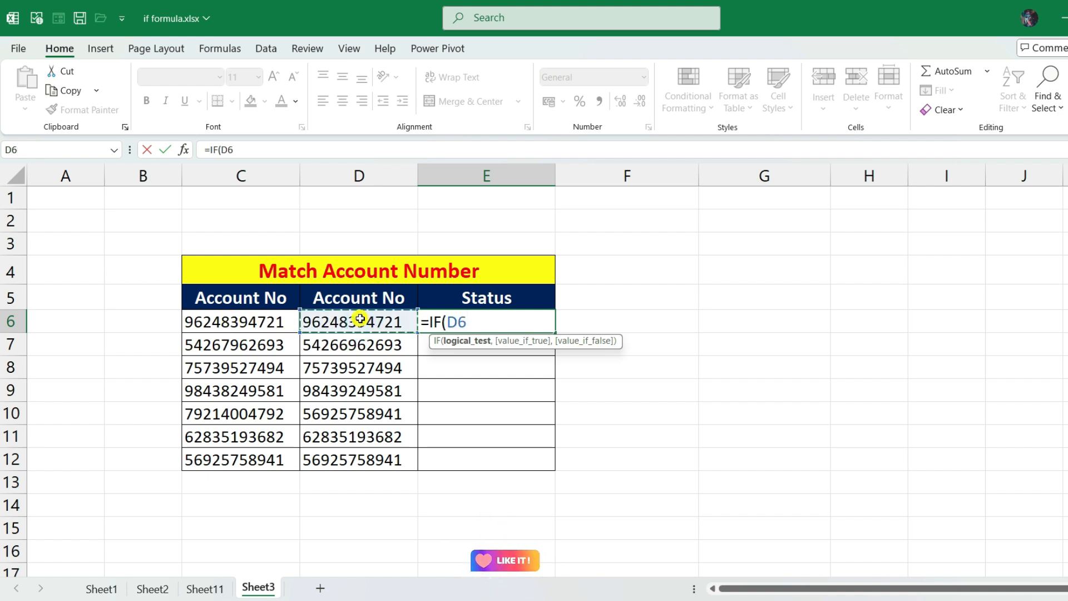
pyautogui.write('=')
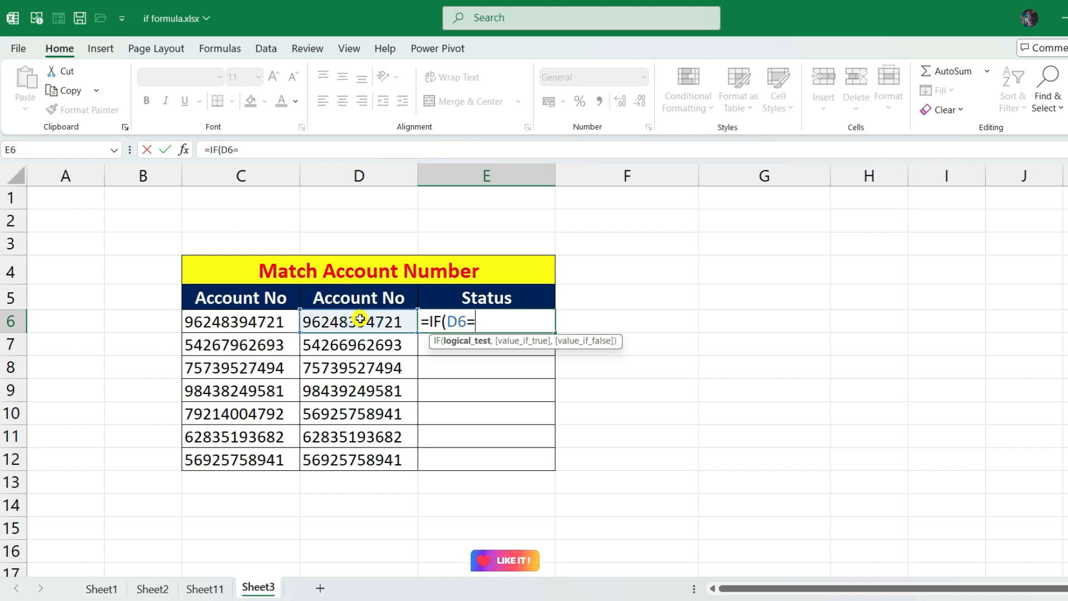
pyautogui.click(249, 323)
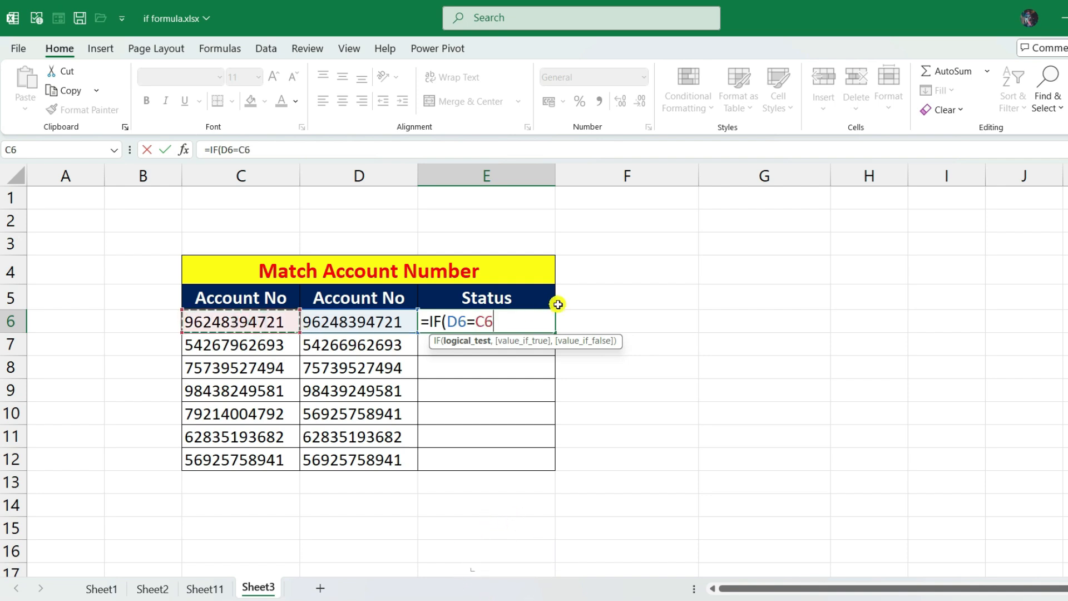
# - Complete the E6 formula to return "Y" when the account numbers match and "No" otherwise
pyautogui.write(',"Y')
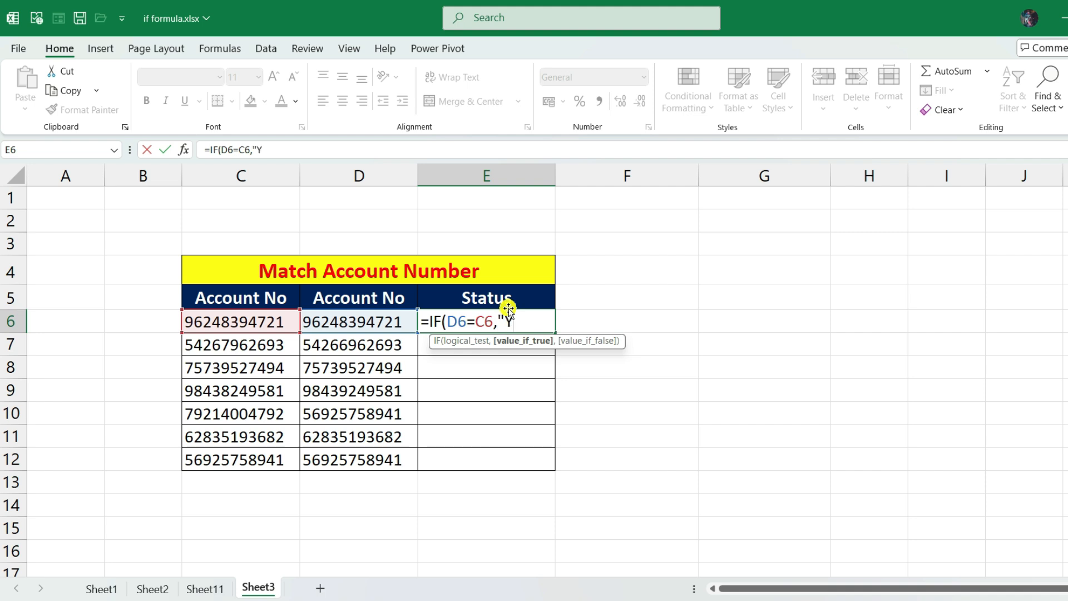
pyautogui.write('",')
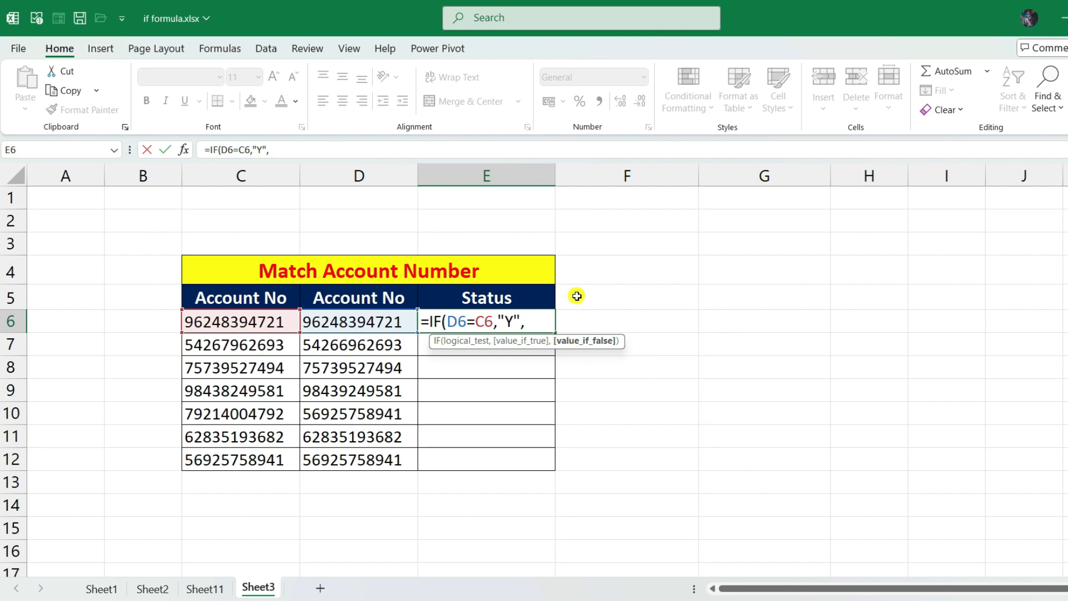
pyautogui.write('"No")')
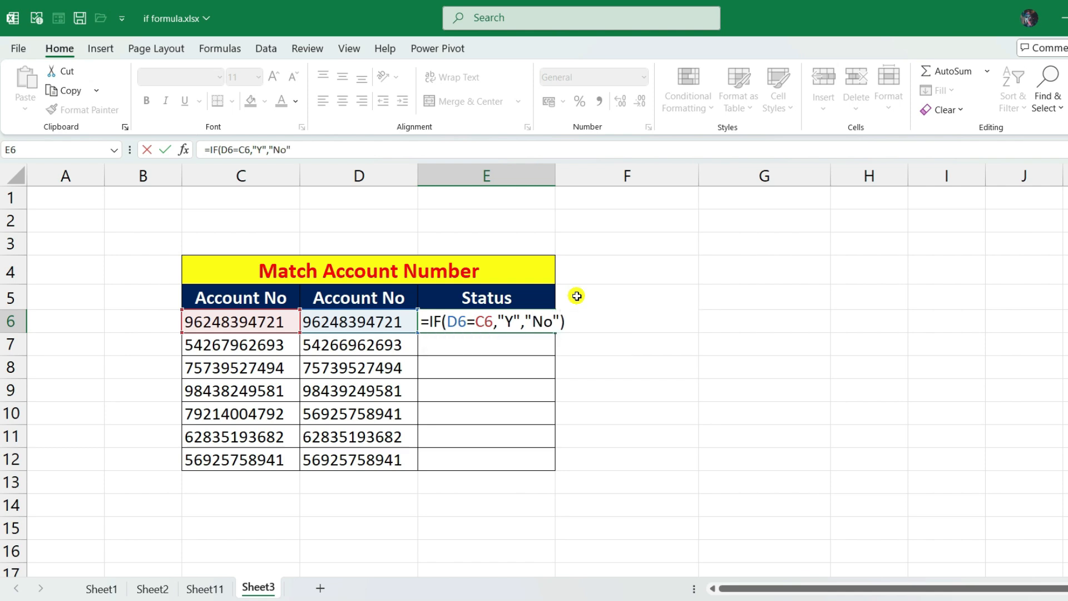
pyautogui.press('Return')
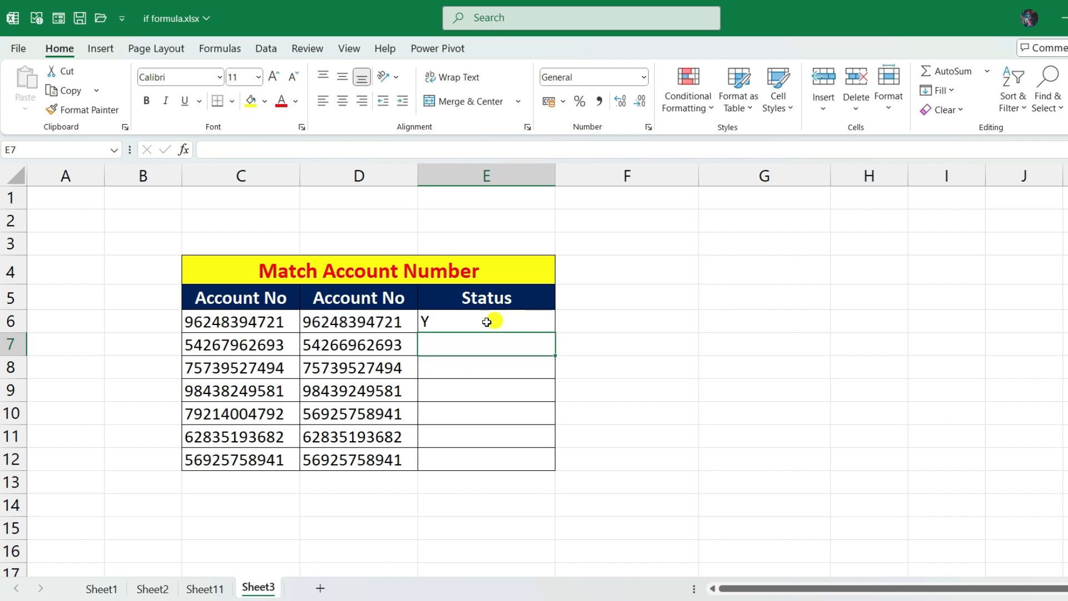
# - Fill the IF formula from E6 down the Status column to E12
pyautogui.click(487, 324)
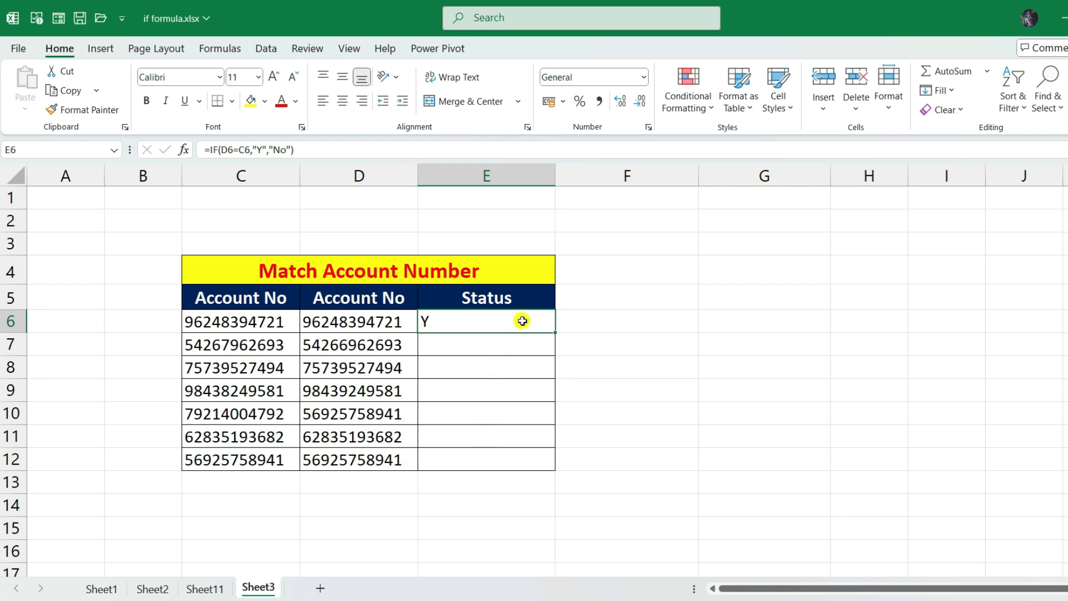
pyautogui.moveTo(556, 334); pyautogui.dragTo(551, 466)
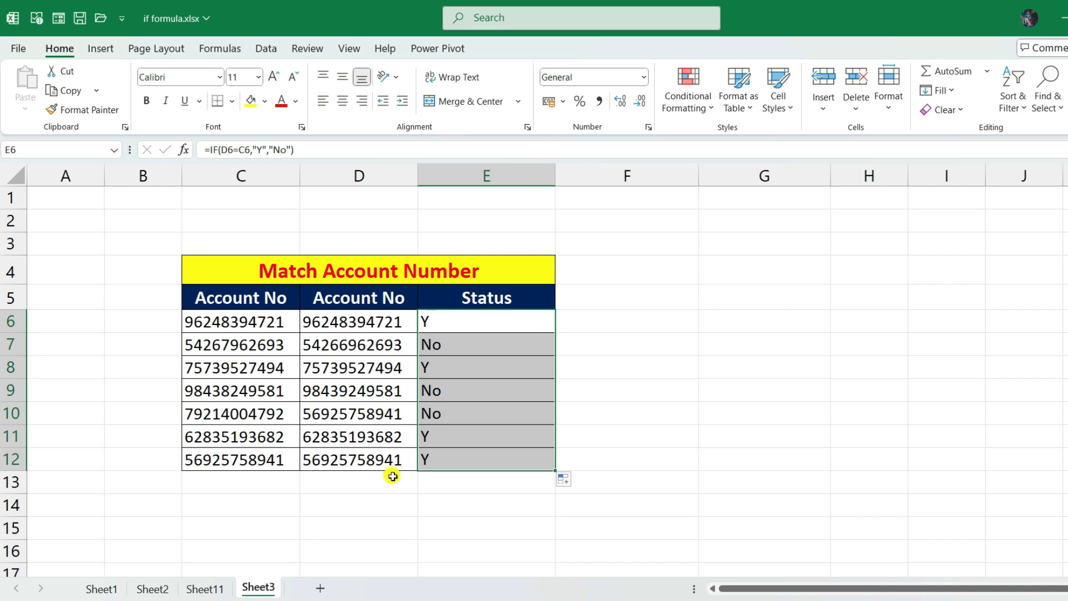
pyautogui.click(490, 435)
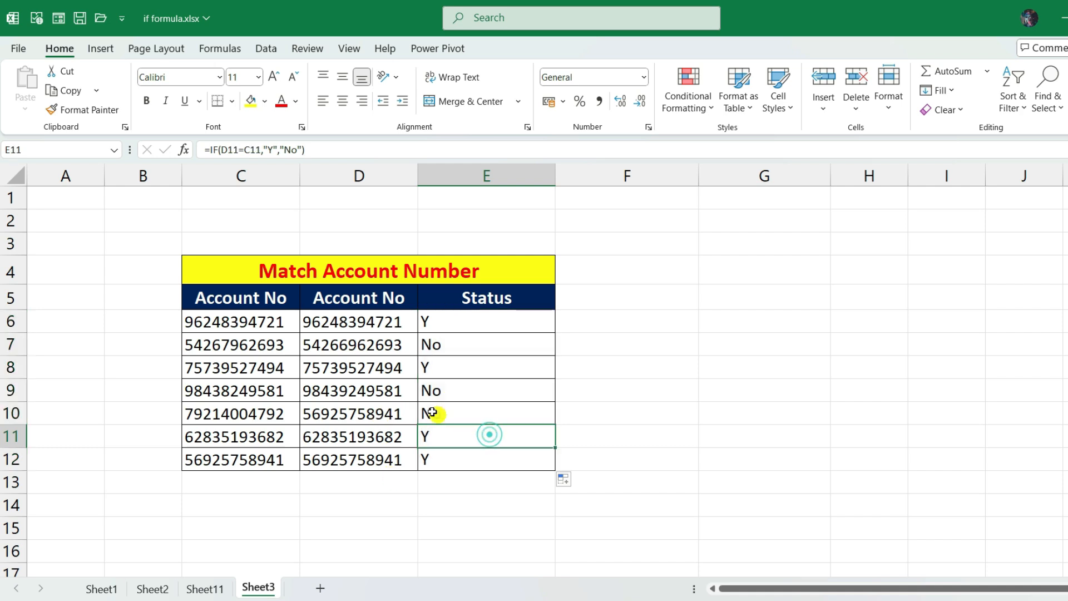
# - Compare the account numbers in C7 and D7 with the Status result in E7
pyautogui.click(352, 354)
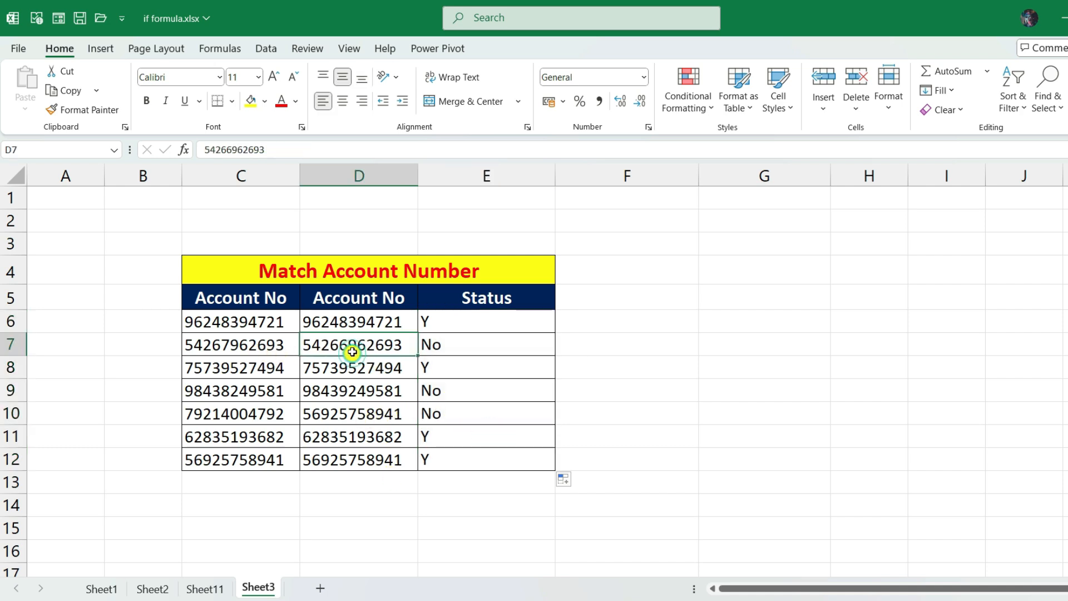
pyautogui.click(234, 351)
pyautogui.click(336, 344)
pyautogui.scroll(1, 361, 361)
pyautogui.scroll(1, 369, 363)
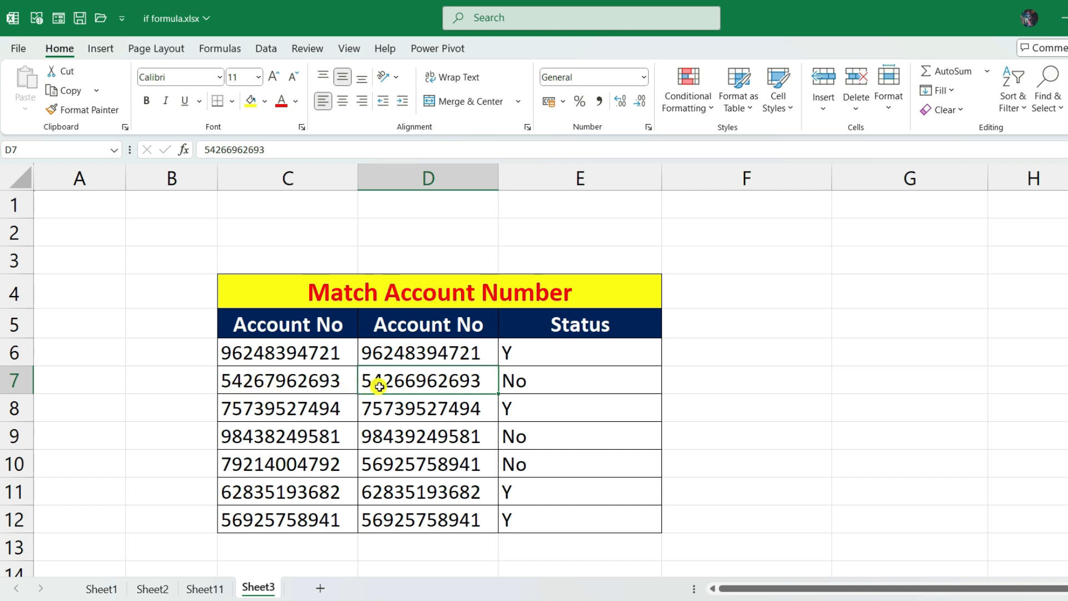
pyautogui.click(273, 386)
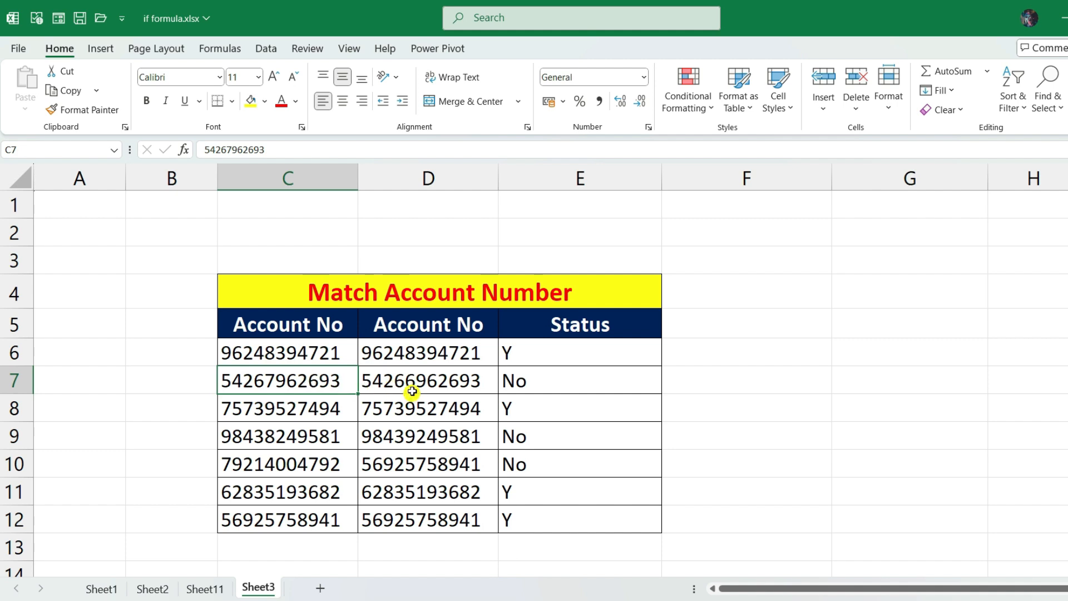
pyautogui.click(534, 376)
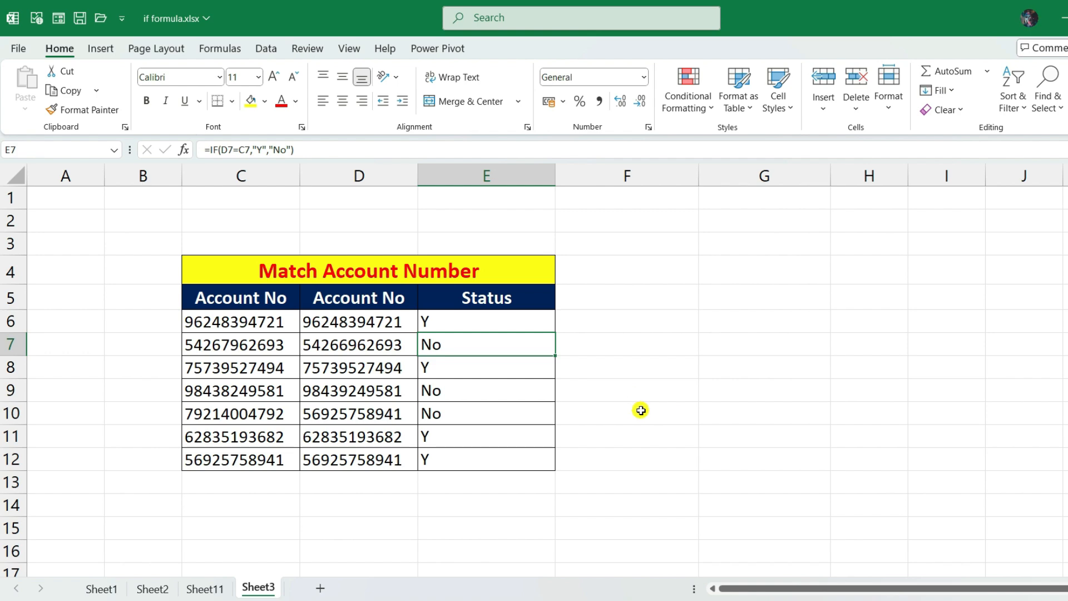
pyautogui.scroll(-1, 641, 409)
pyautogui.scroll(1, 639, 410)
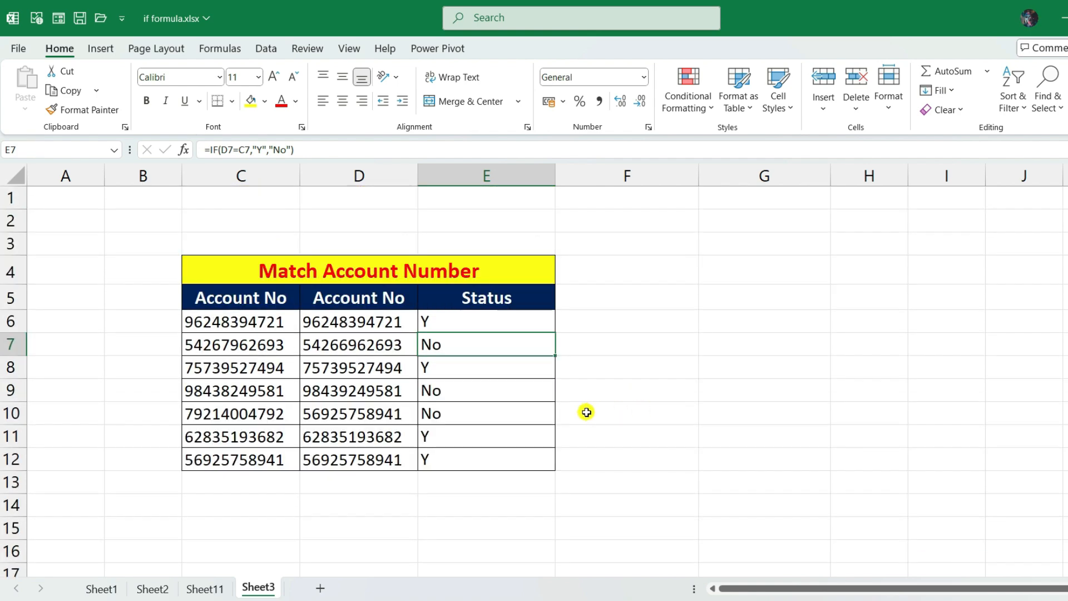